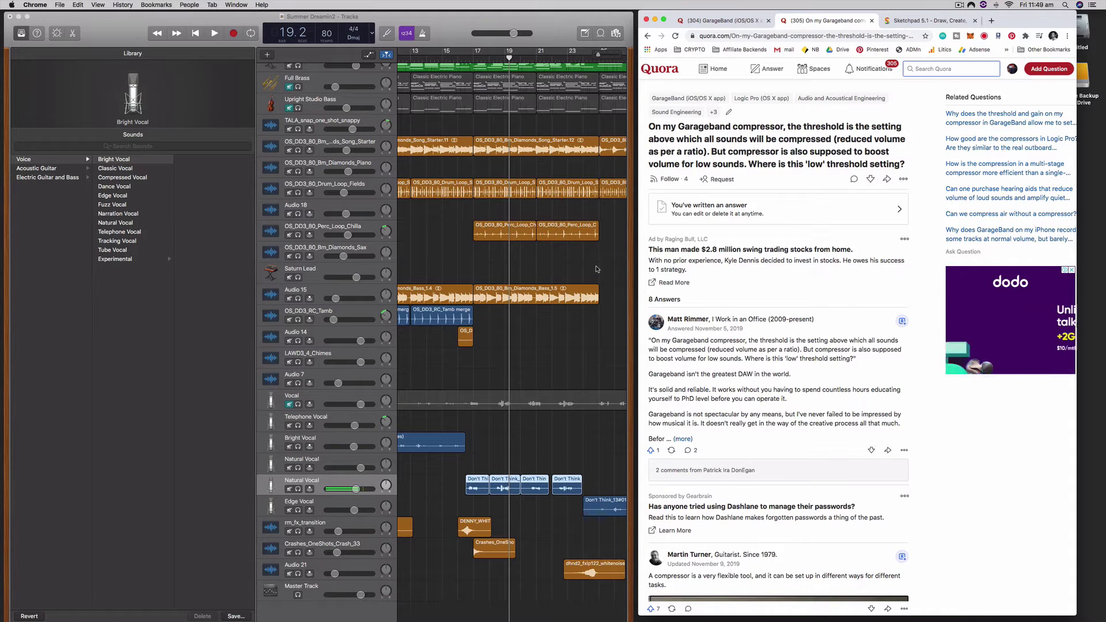
Show the vocal track's Smart Controls with the Plug-ins list expanded, and bypass the Compressor
left_click(563, 30)
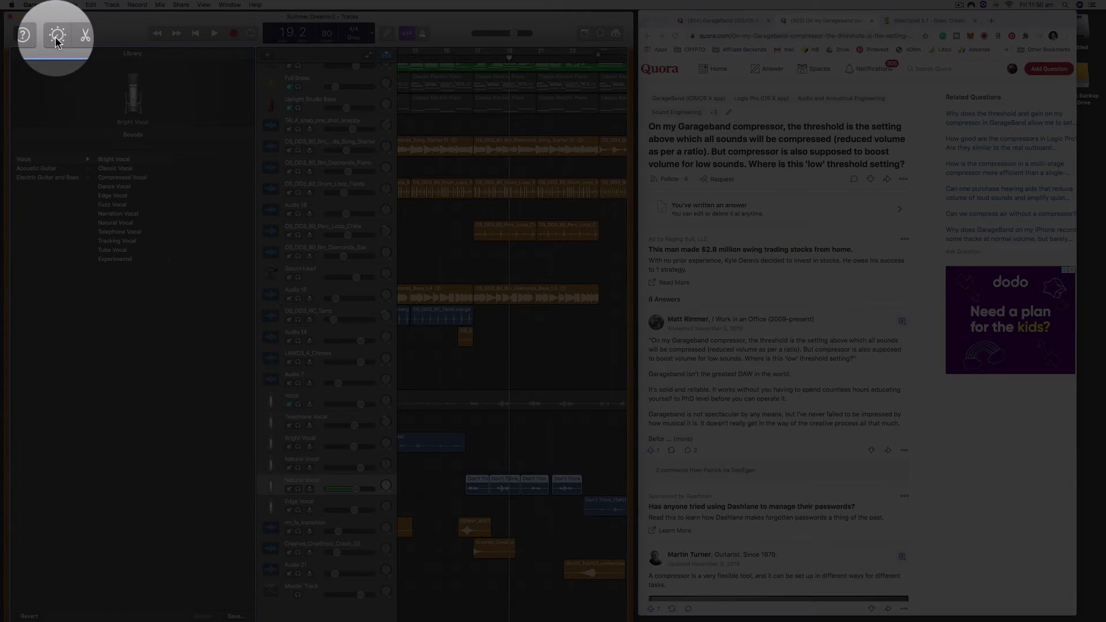
left_click(56, 33)
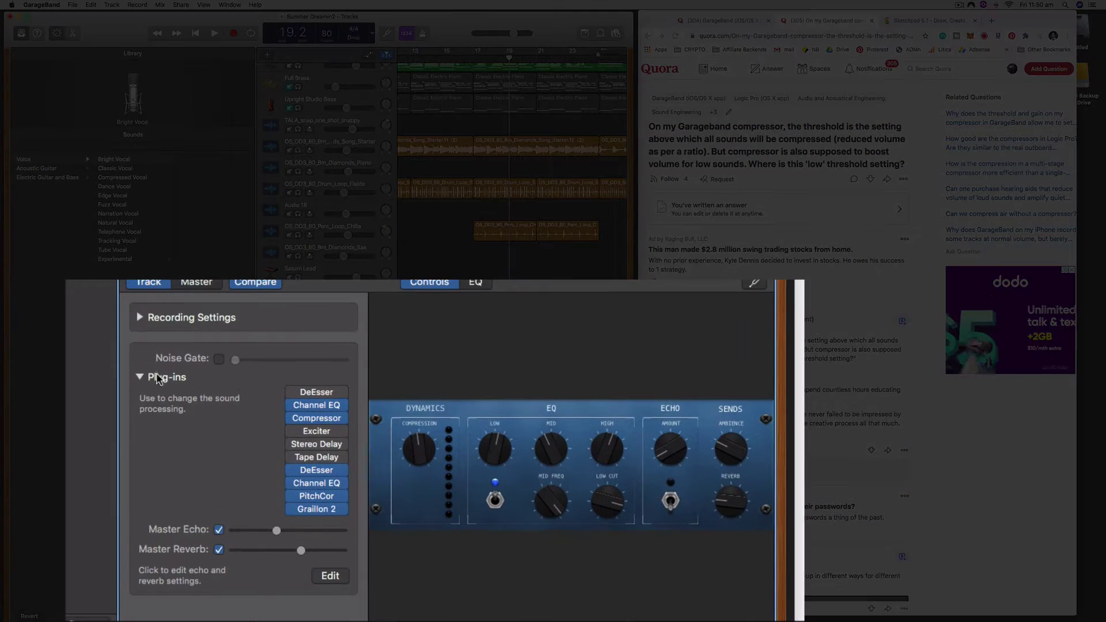
left_click(140, 376)
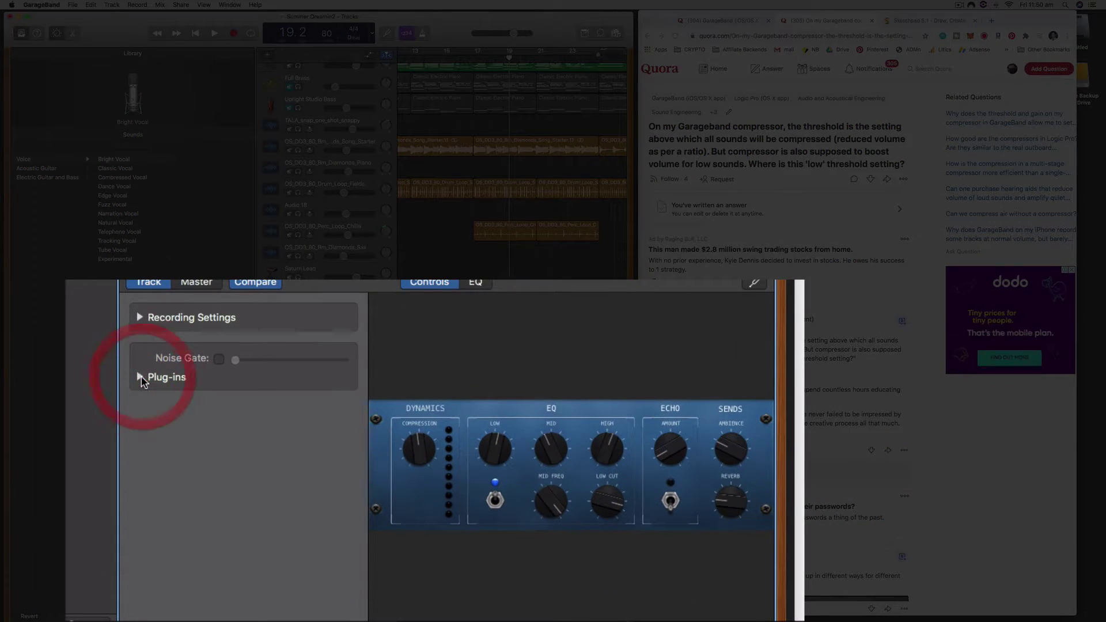
left_click(139, 376)
left_click(140, 377)
left_click(139, 377)
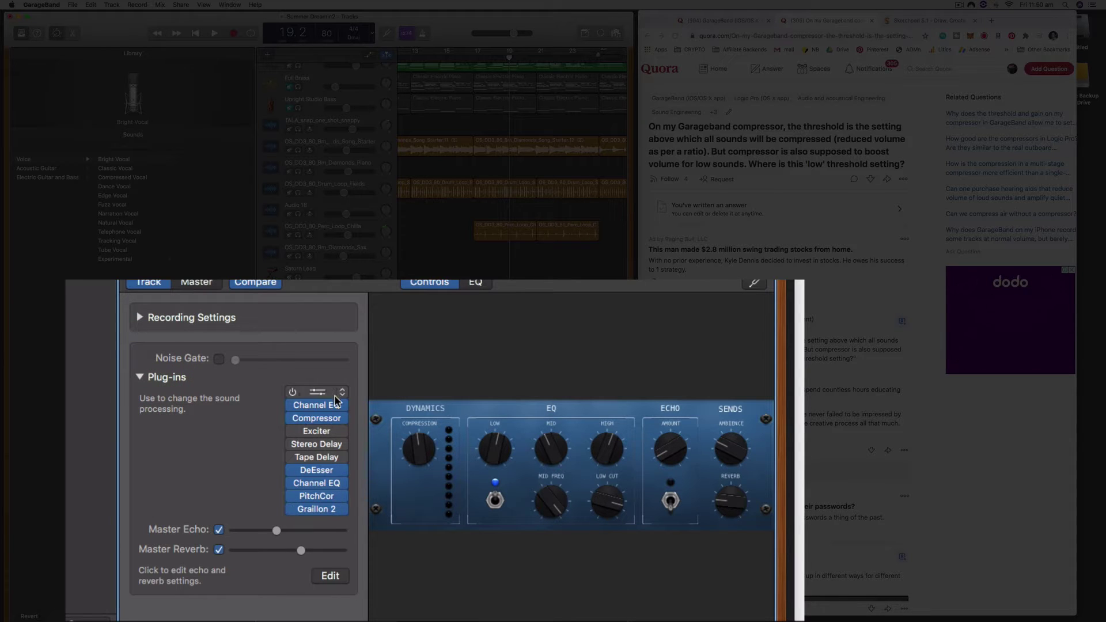
left_click_drag(344, 515, 333, 425)
left_click(292, 419)
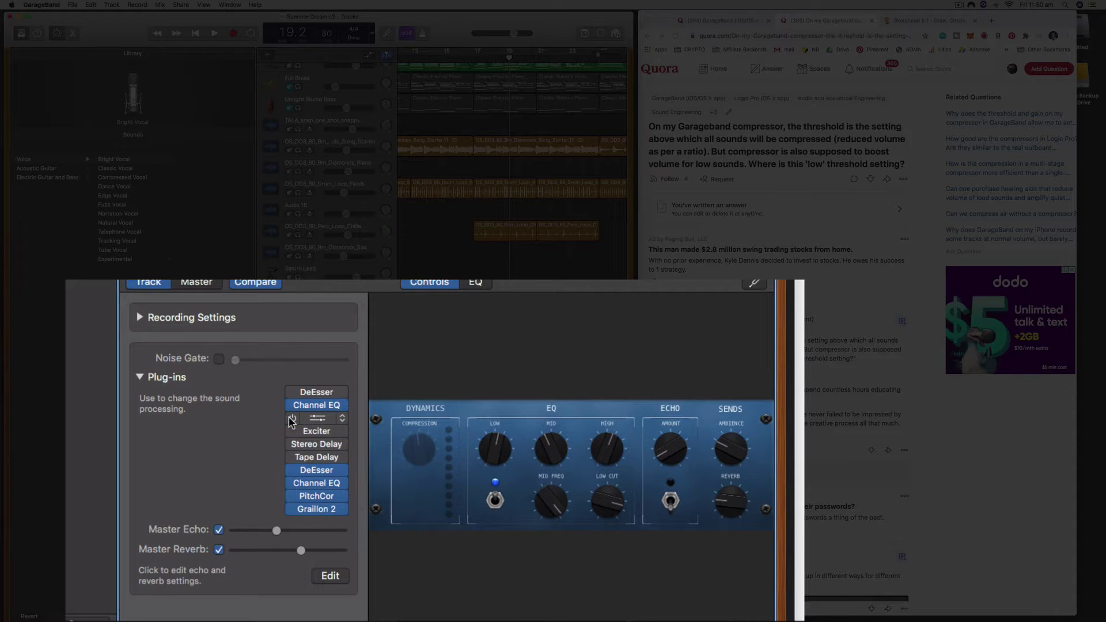
Re-enable the Compressor and open its Natural Vocal Comp window (-19.0 dB threshold, 8.0:1, 1.5 dB gain)
left_click(292, 419)
left_click(310, 417)
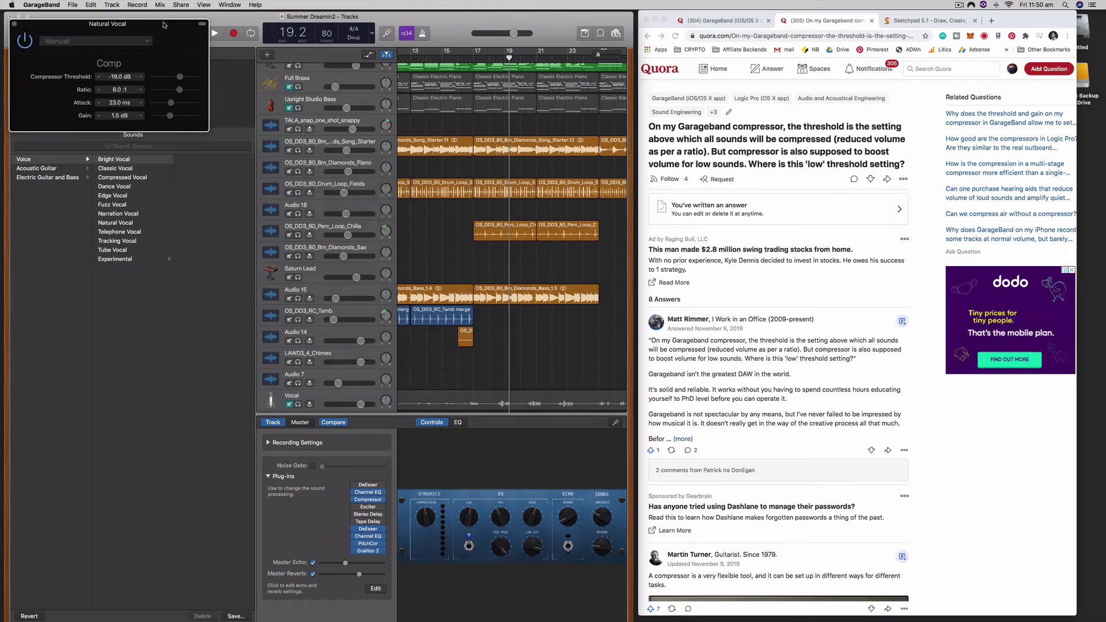
left_click_drag(166, 24, 552, 143)
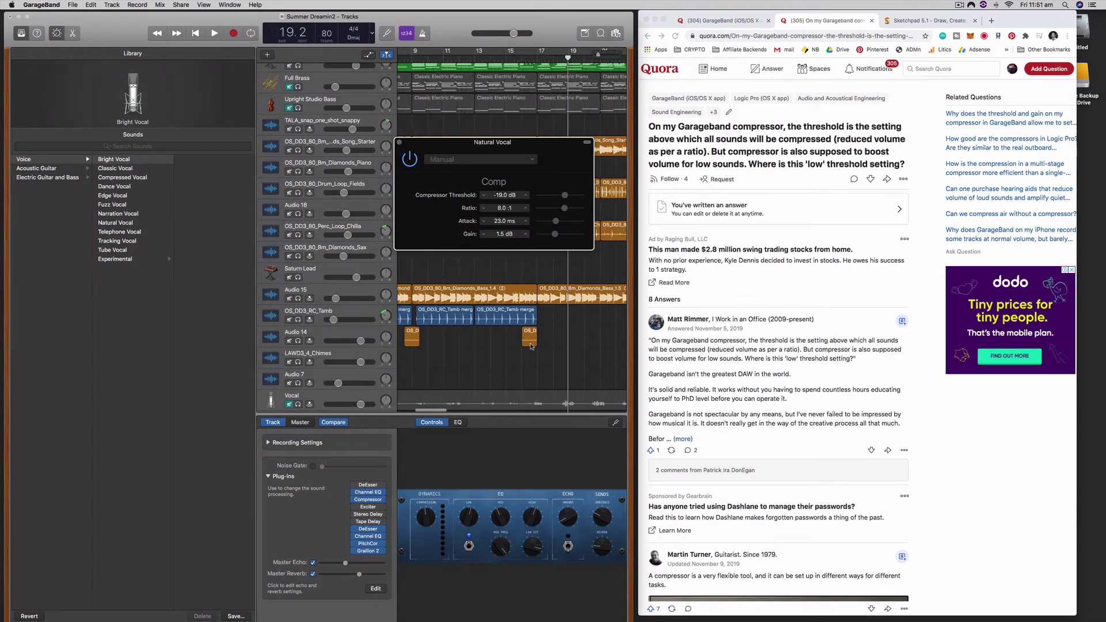
scroll(537, 349, "right", 15)
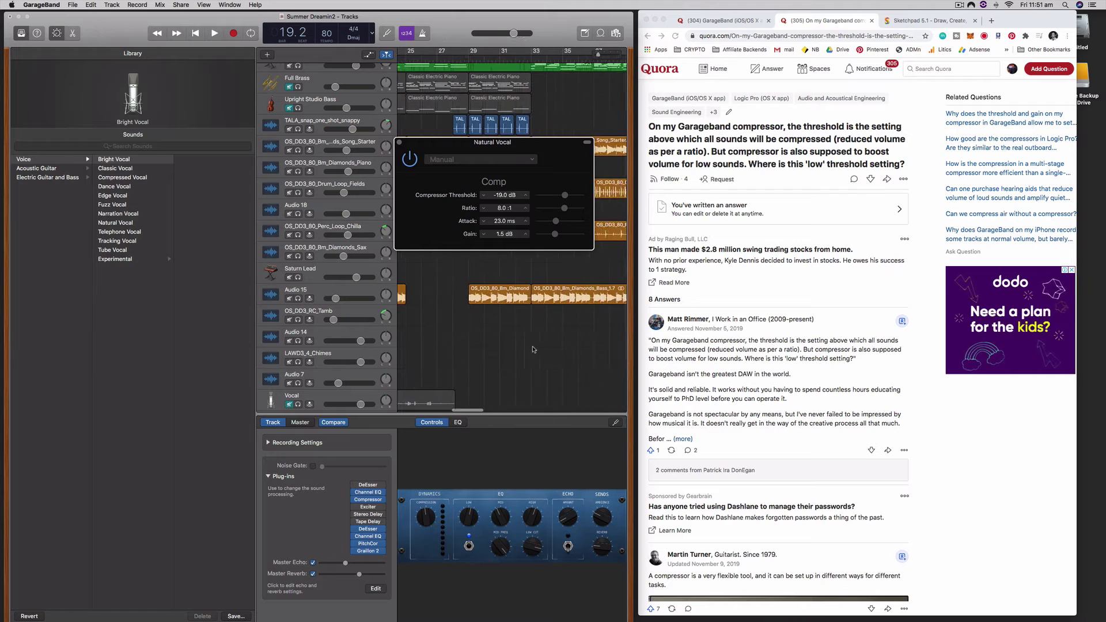
scroll(529, 349, "right", 4)
scroll(530, 345, "down", 5)
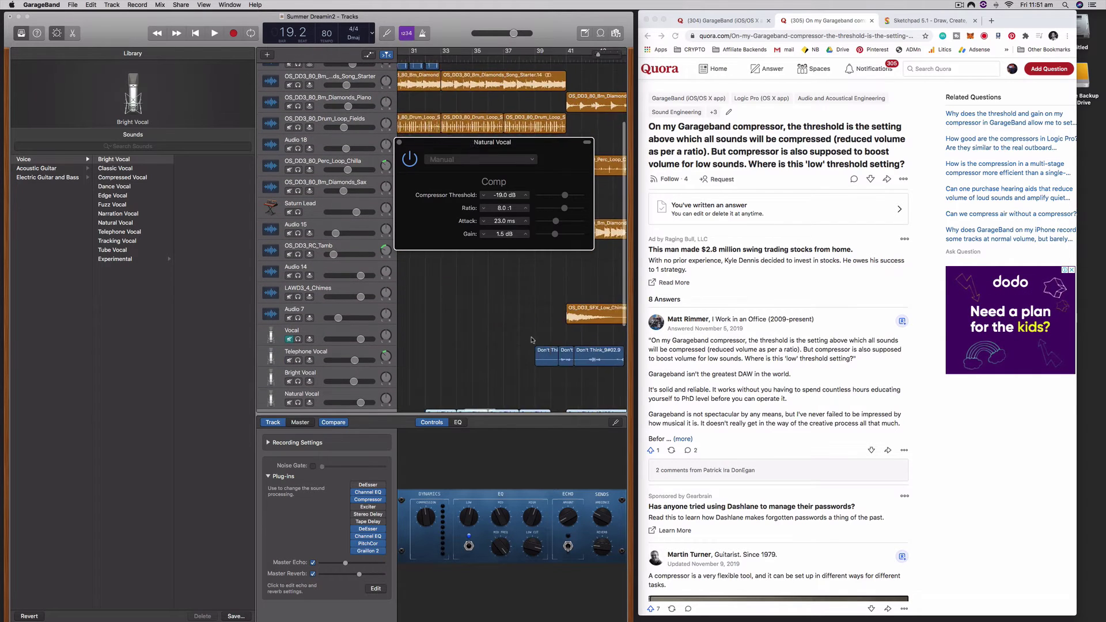
scroll(533, 340, "left", 13)
scroll(536, 338, "down", 4)
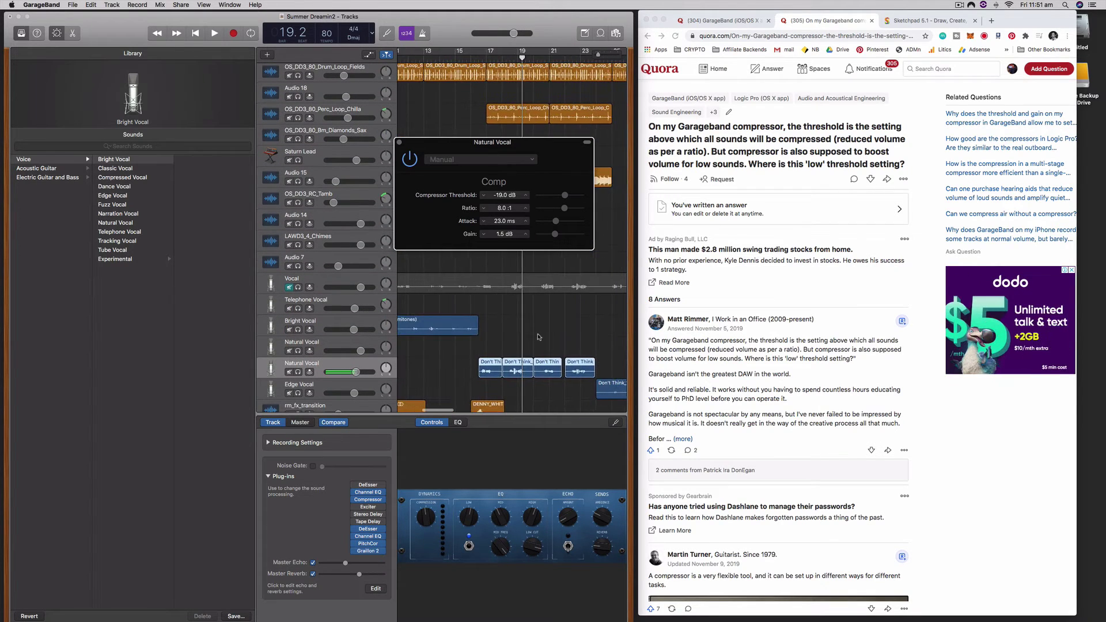
In Sketchpad, draw the rising peaks and dip of a waveform
left_click(926, 24)
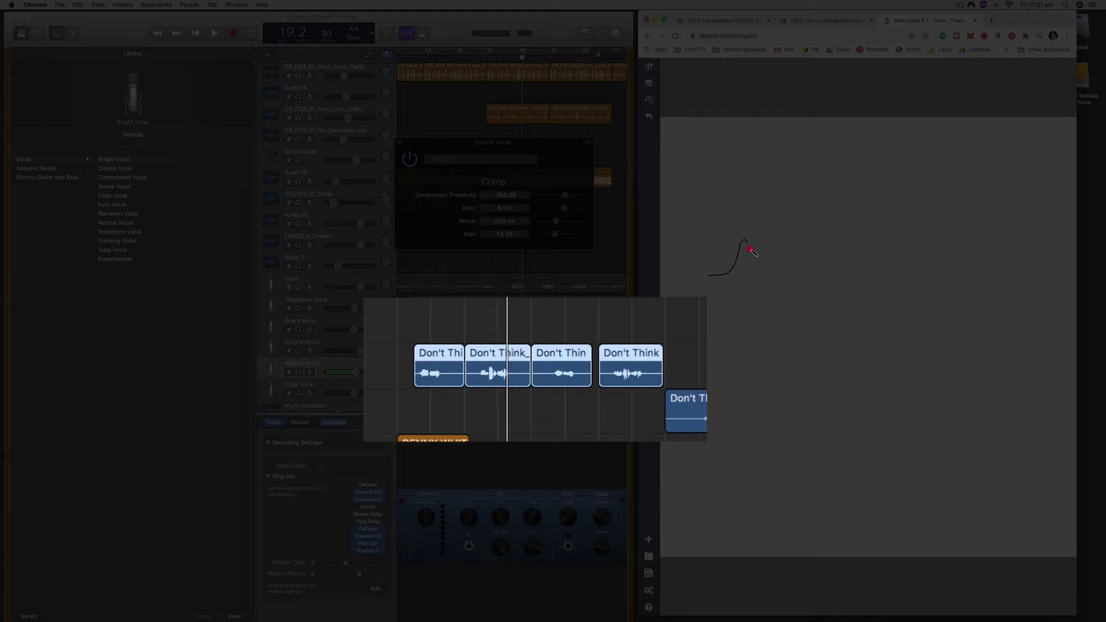
mouse_move(710, 285)
left_mouse_down()
mouse_move(746, 305)
mouse_move(755, 285)
left_mouse_up()
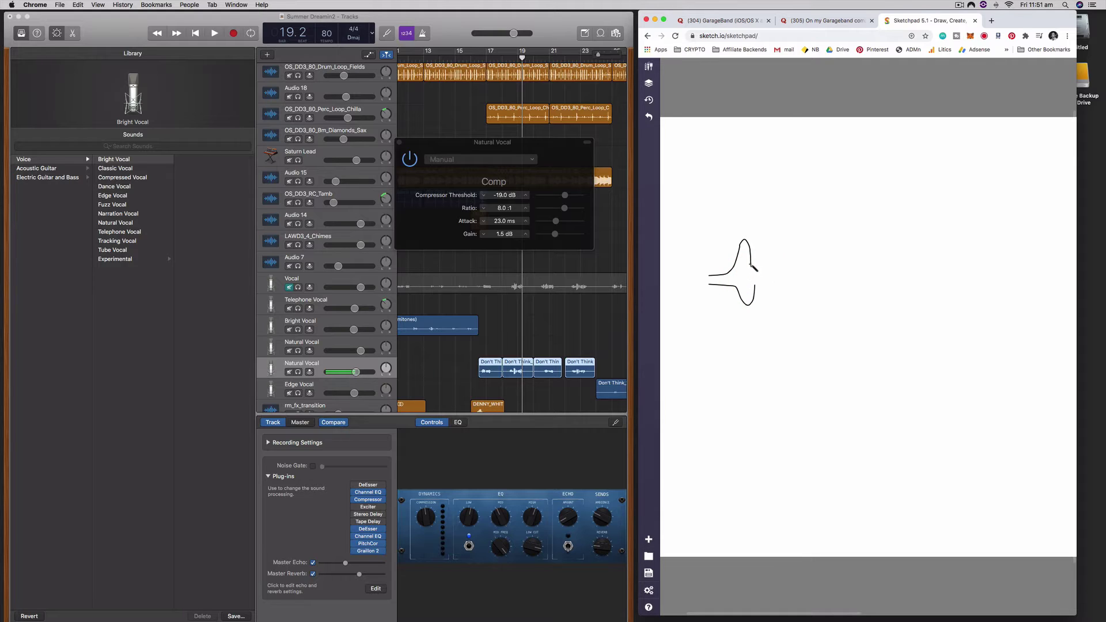
mouse_move(774, 234)
left_mouse_down()
mouse_move(772, 344)
mouse_move(786, 294)
mouse_move(813, 292)
mouse_move(804, 229)
left_mouse_up()
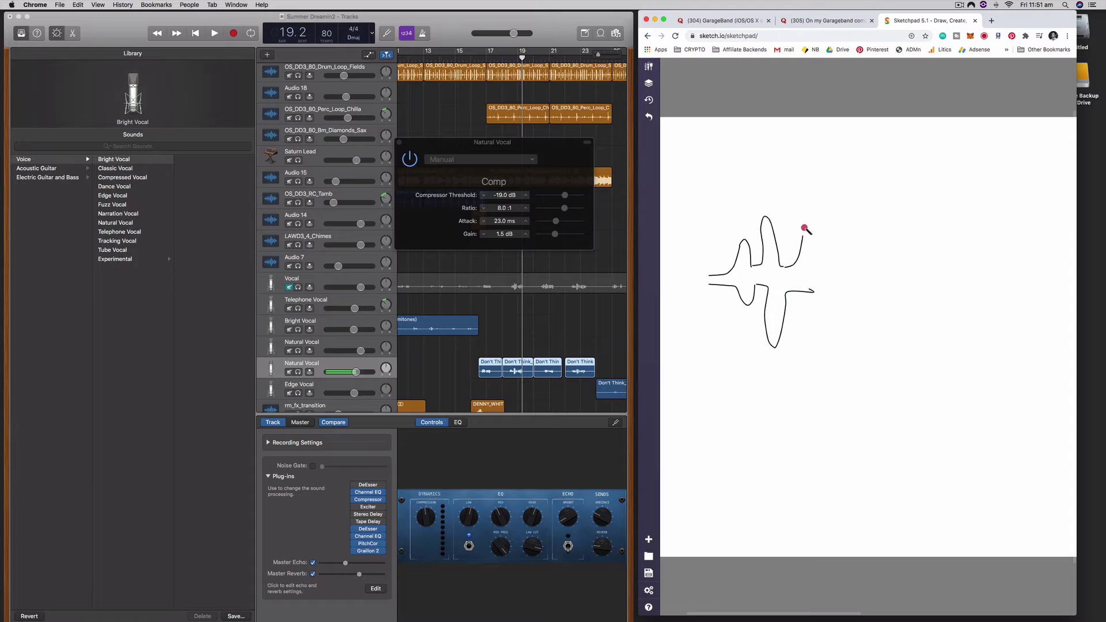
left_click_drag(831, 263, 832, 263)
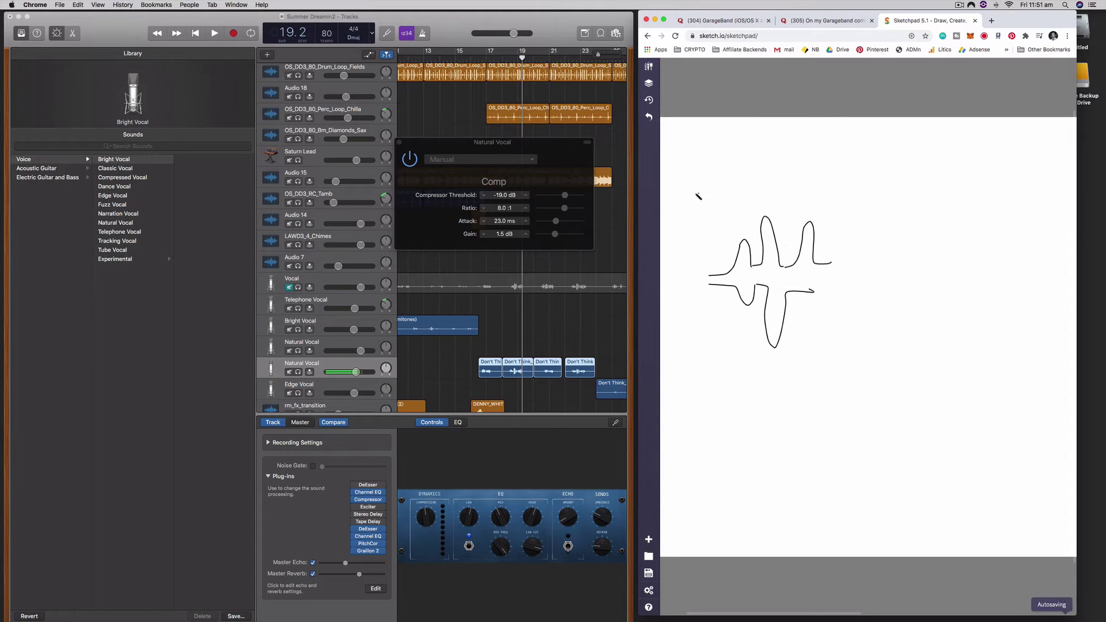
Add top, bottom and centre level lines, with zigzag strokes around the waveform
left_click_drag(694, 192, 916, 187)
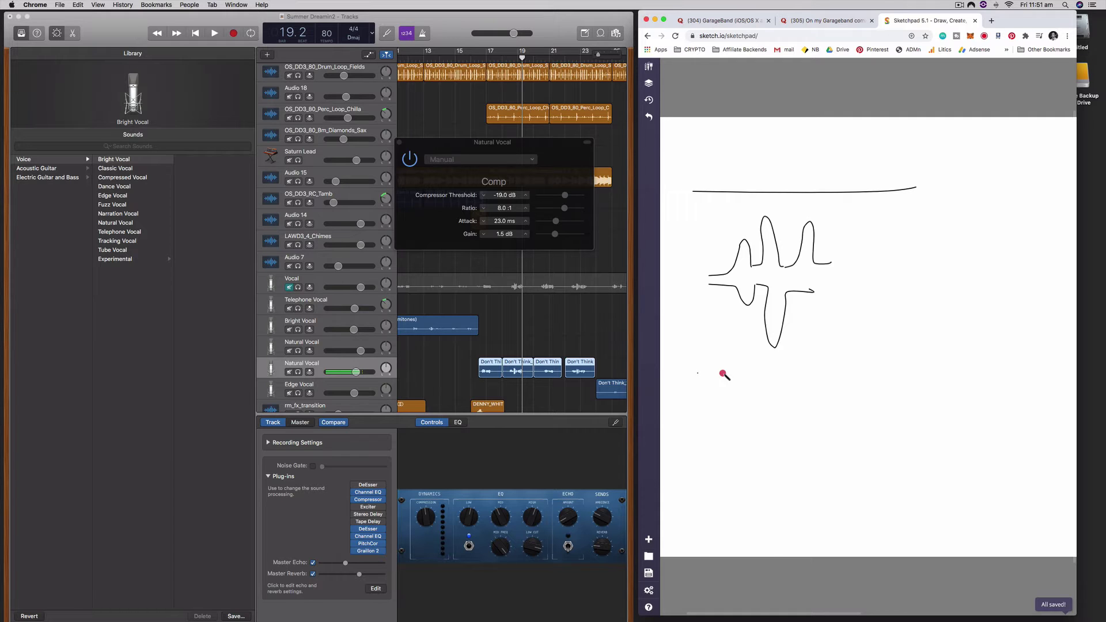
left_click_drag(724, 375, 906, 365)
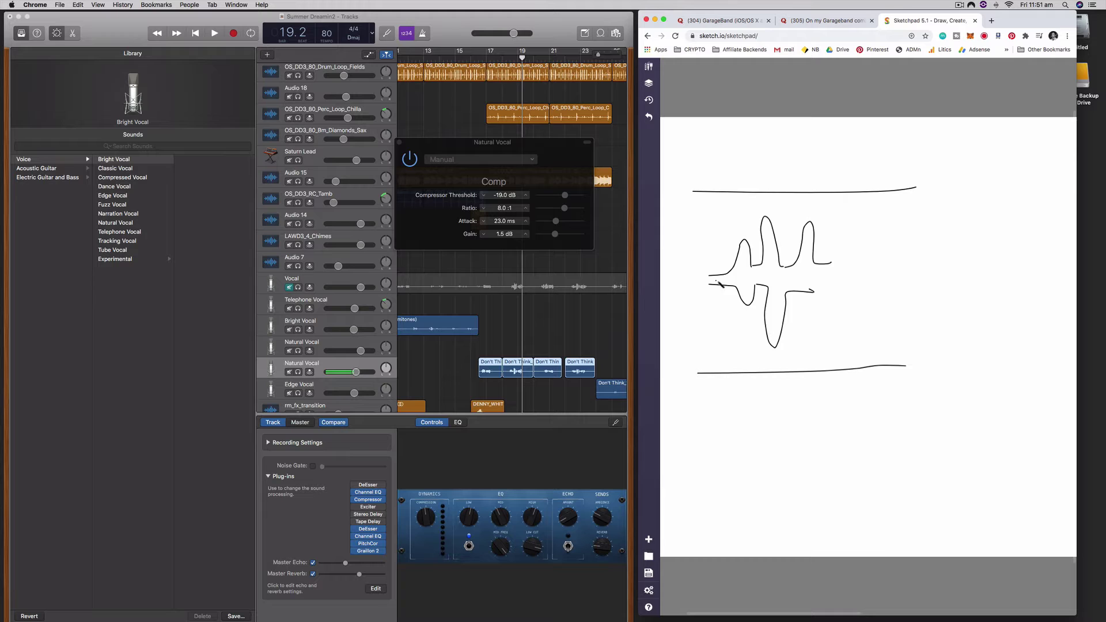
left_click_drag(695, 282, 934, 274)
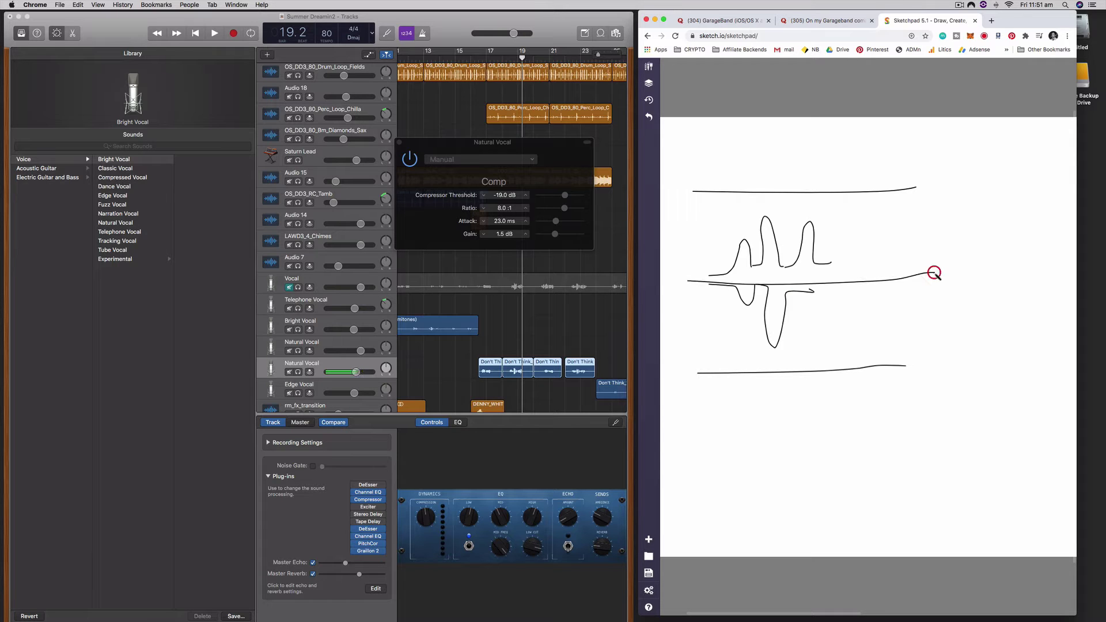
mouse_move(708, 301)
left_mouse_down()
mouse_move(748, 301)
mouse_move(834, 326)
mouse_move(917, 333)
left_mouse_up()
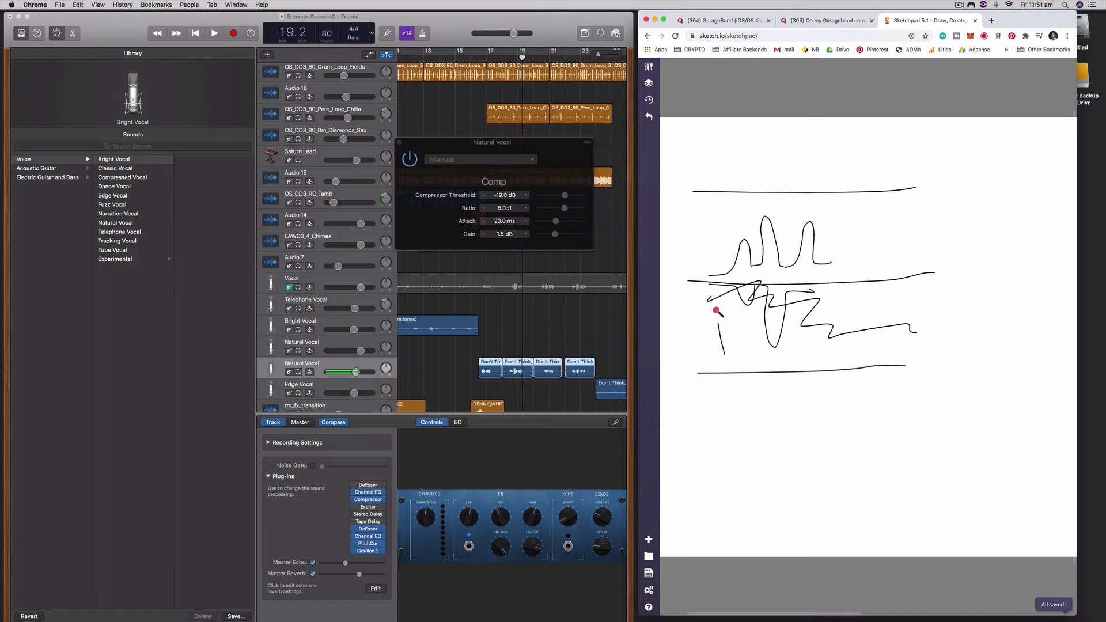
mouse_move(717, 311)
left_mouse_down()
mouse_move(779, 361)
mouse_move(813, 355)
mouse_move(826, 317)
mouse_move(889, 292)
left_mouse_up()
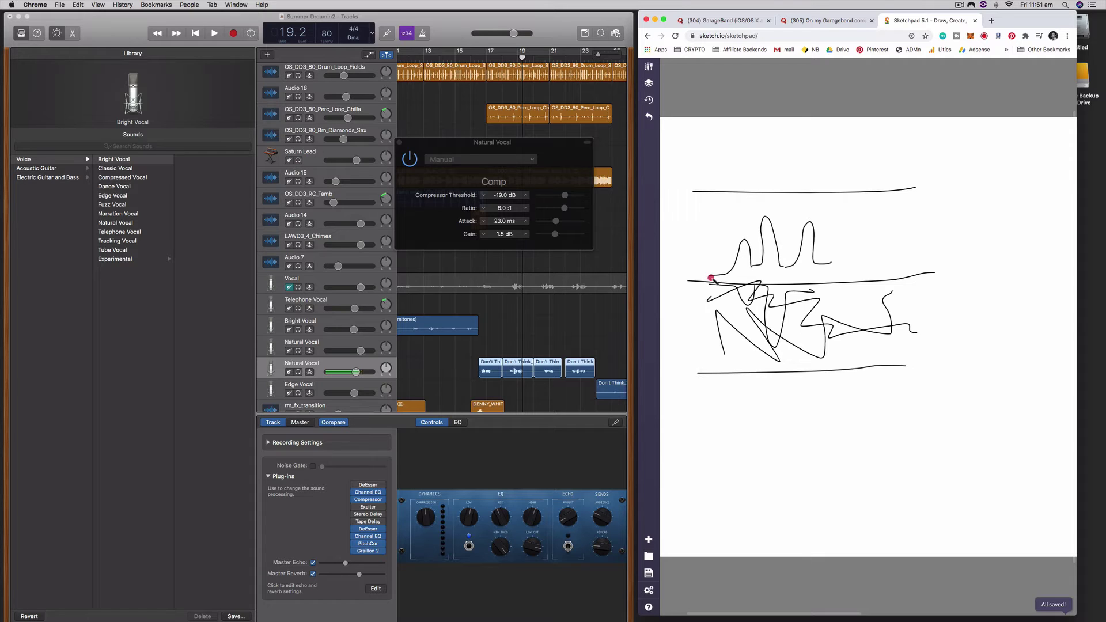
mouse_move(711, 278)
left_mouse_down()
mouse_move(741, 259)
mouse_move(743, 238)
mouse_move(754, 265)
left_mouse_up()
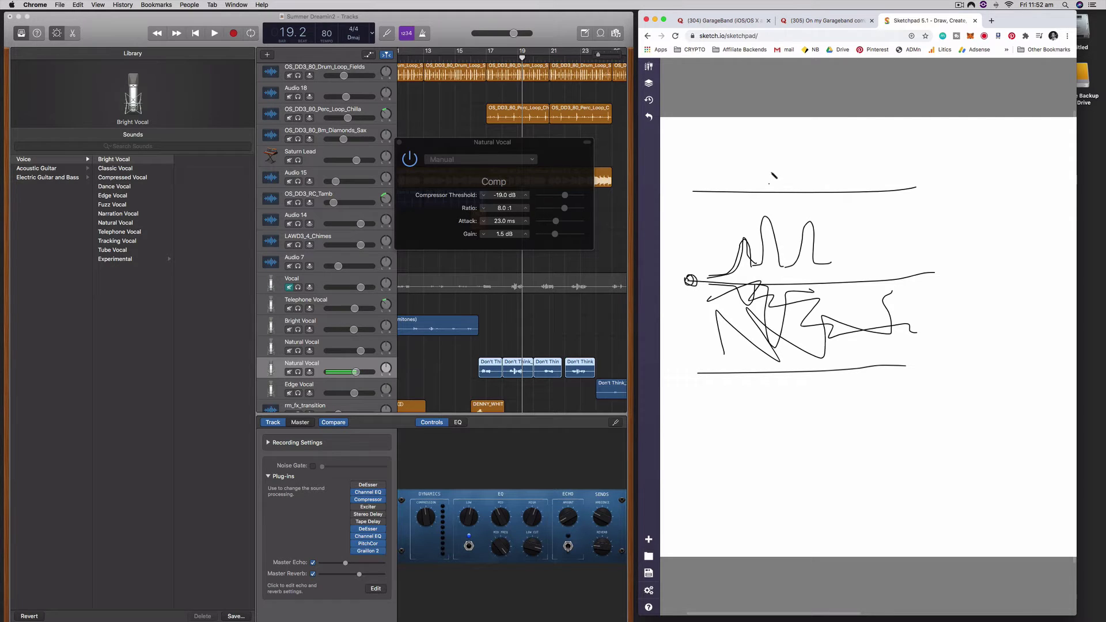
mouse_move(762, 178)
left_mouse_down()
mouse_move(786, 158)
mouse_move(786, 174)
mouse_move(797, 179)
mouse_move(788, 158)
mouse_move(806, 182)
mouse_move(803, 171)
mouse_move(830, 173)
left_mouse_up()
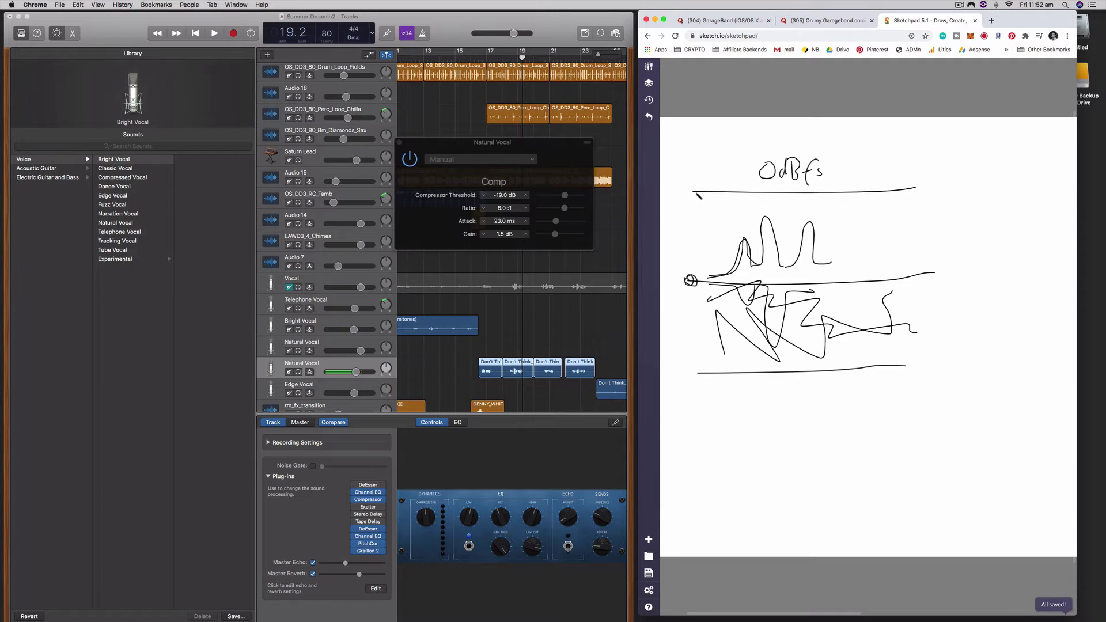
Underline 0dBfs with a second stroke and add a small down arrow beneath the top line
left_click_drag(732, 191, 912, 186)
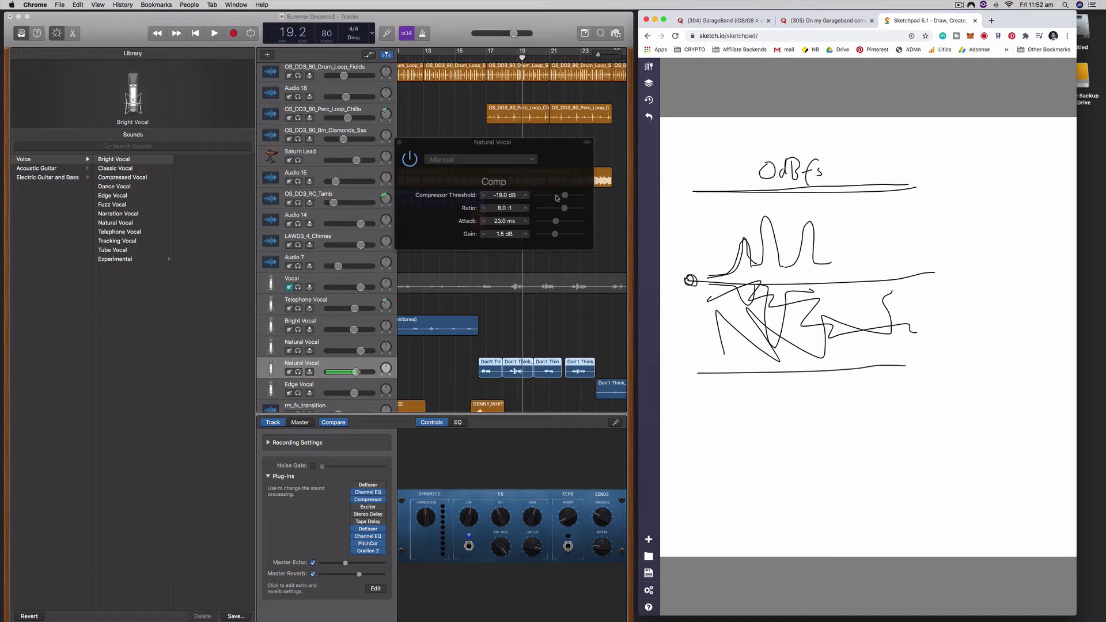
left_click_drag(565, 197, 564, 197)
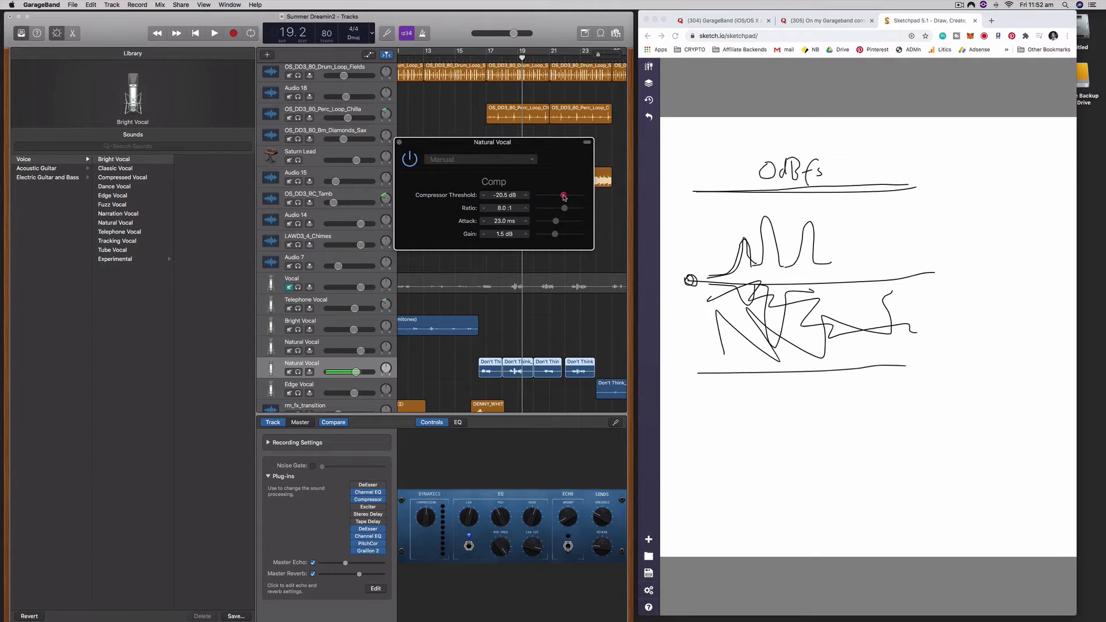
left_click(695, 201)
left_click_drag(690, 201, 703, 202)
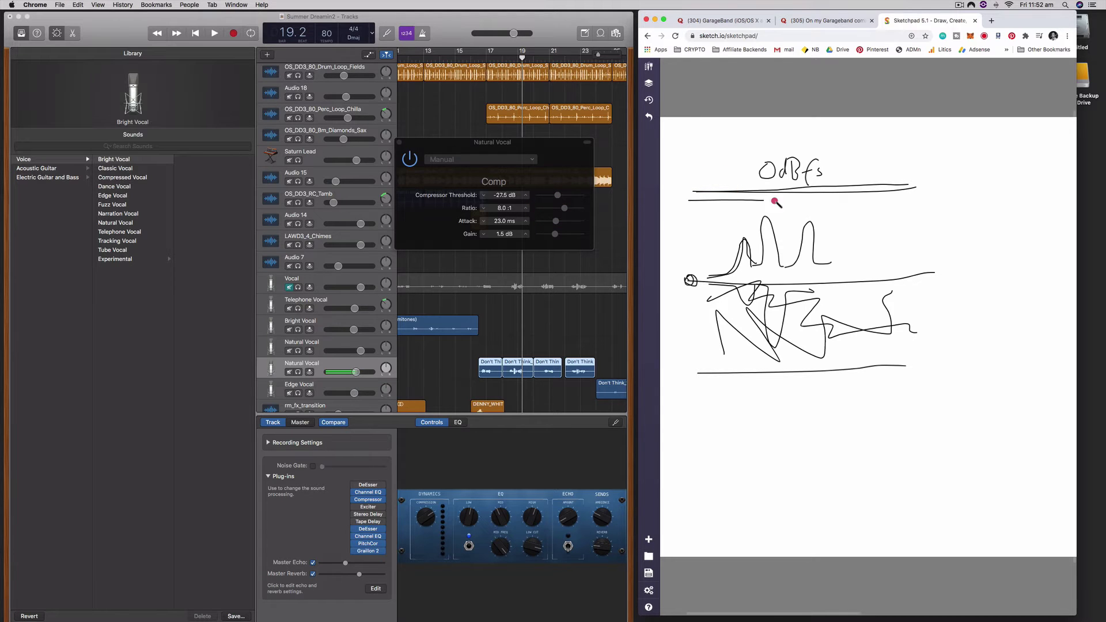
left_click_drag(774, 201, 906, 200)
left_click_drag(715, 204, 720, 205)
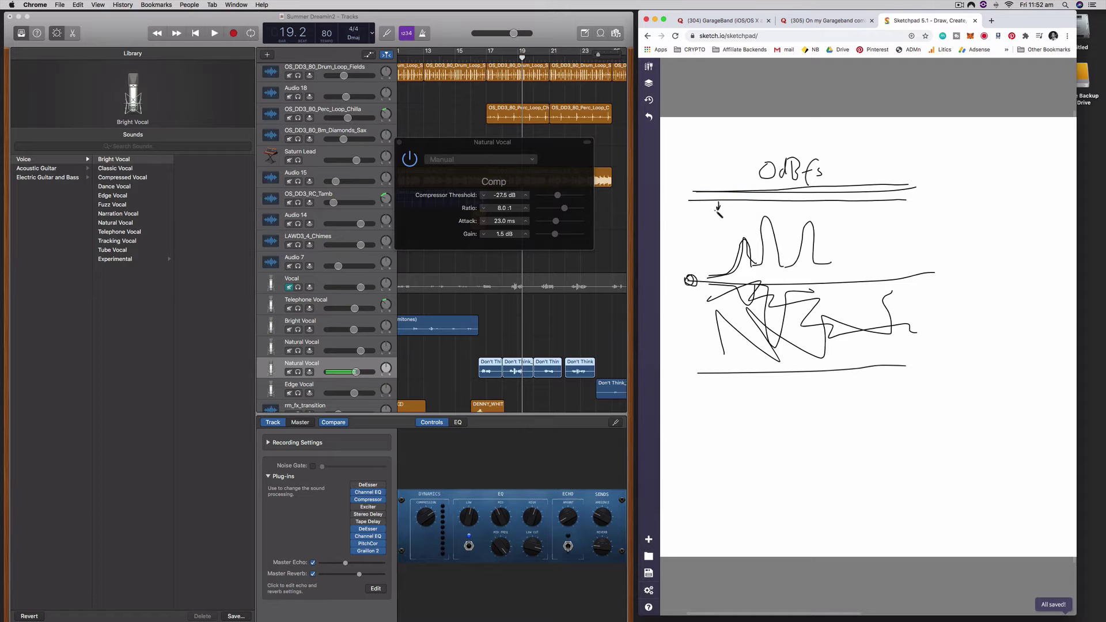
Set the Comp threshold to -20.5 dB and sketch a threshold line across the waveform peaks
left_click_drag(558, 197, 583, 197)
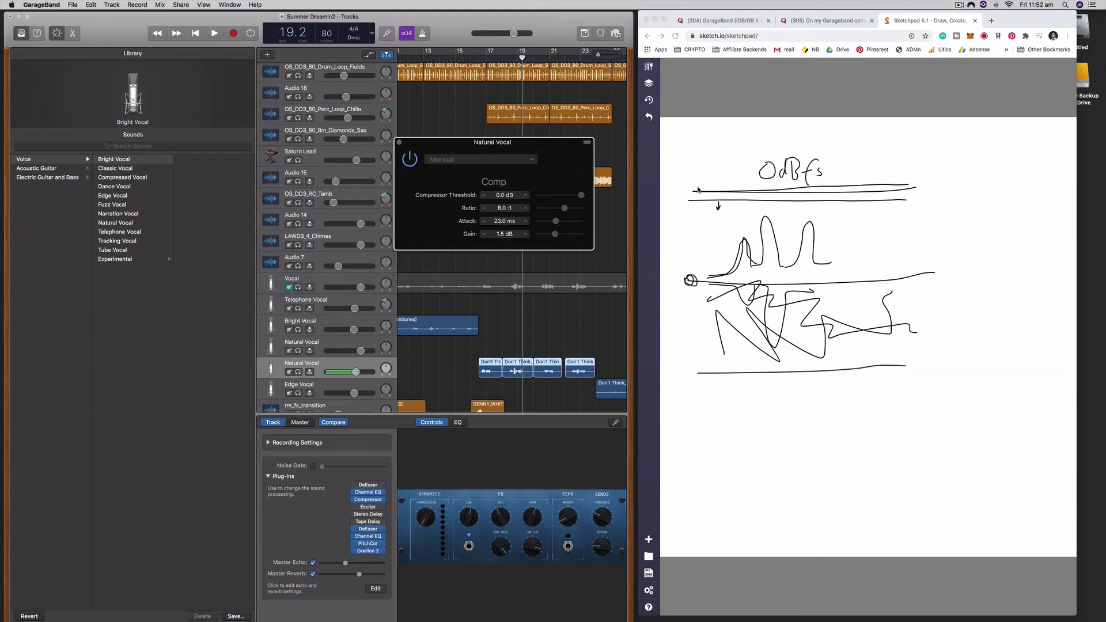
left_click_drag(587, 199, 564, 197)
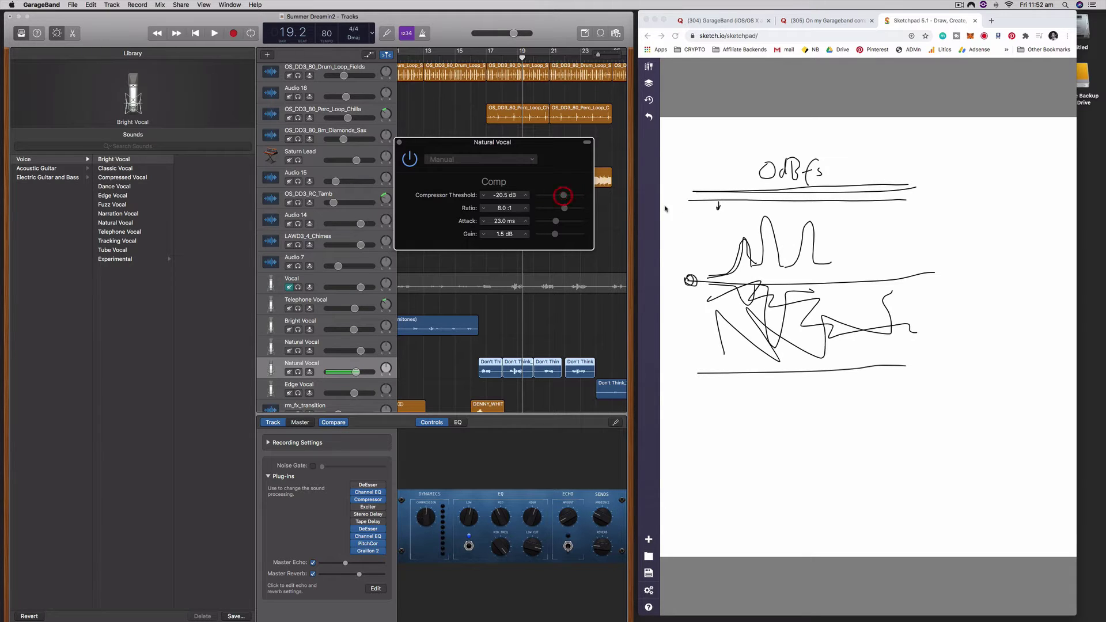
left_click(692, 231)
mouse_move(723, 227)
left_mouse_down()
mouse_move(693, 231)
mouse_move(893, 224)
left_mouse_up()
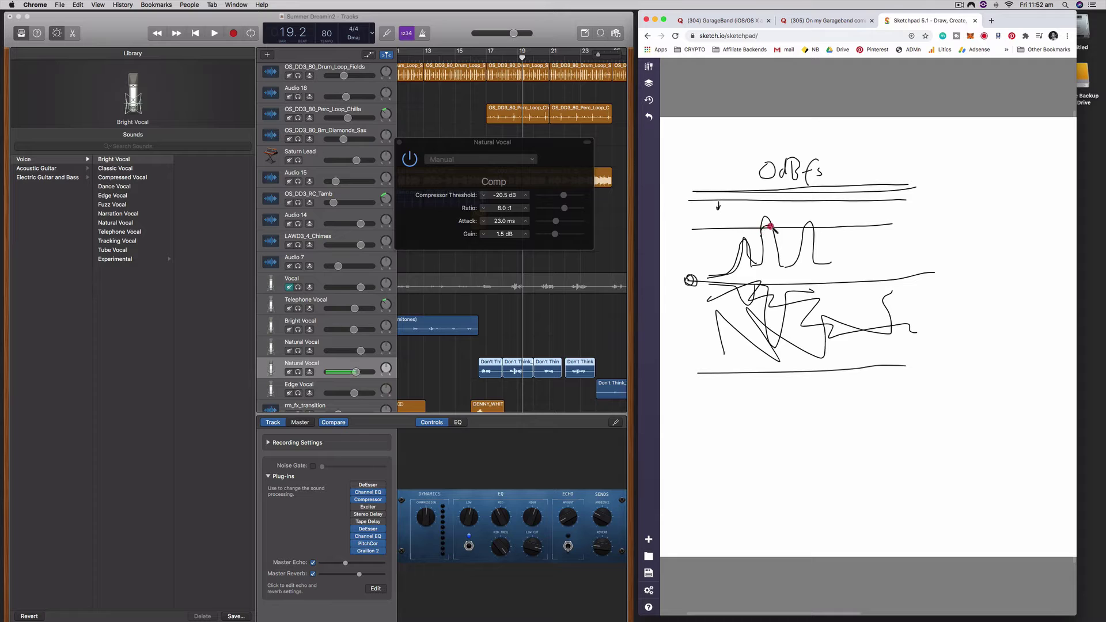
Draw a threshold line across the peaks, a lower peak outline, and a downward arrow beside them
left_click(775, 228)
left_click(807, 229)
left_click(768, 226)
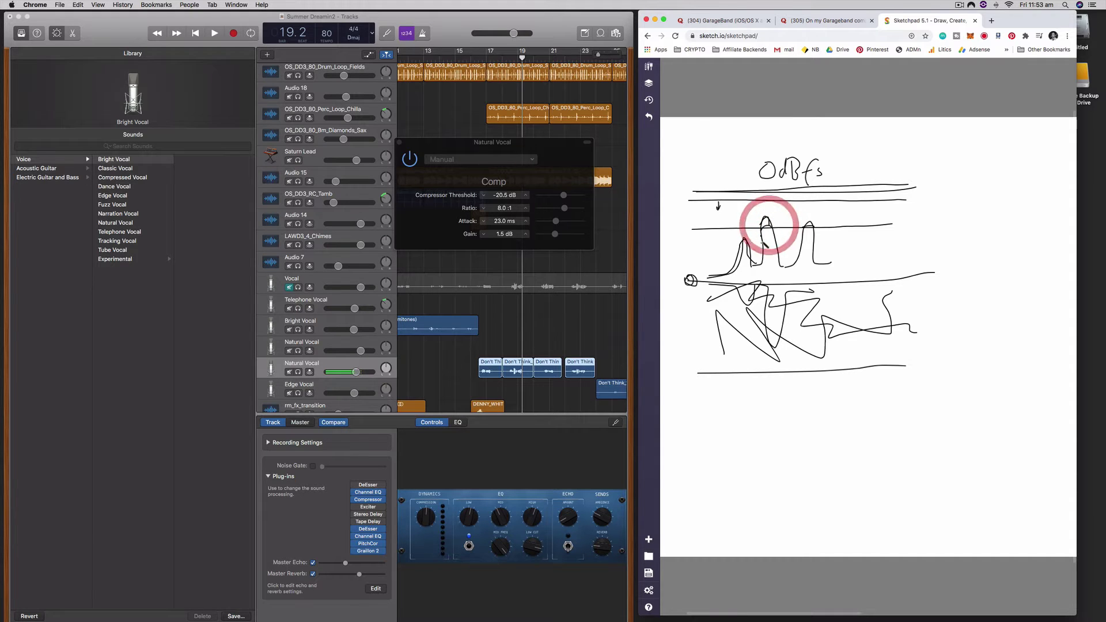
left_click(769, 224)
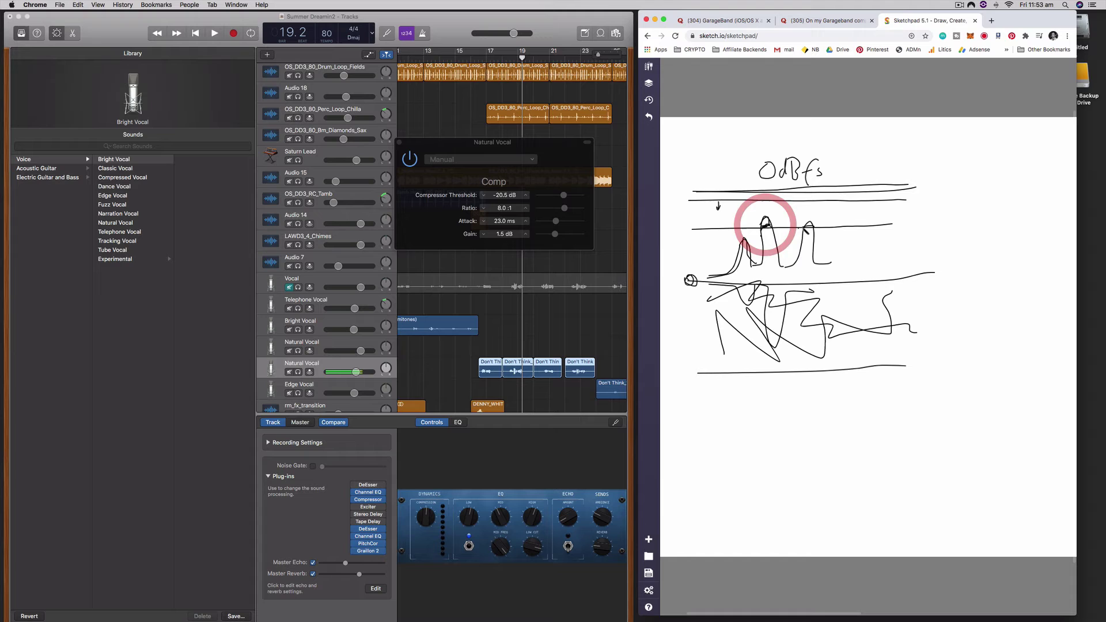
left_click(805, 226)
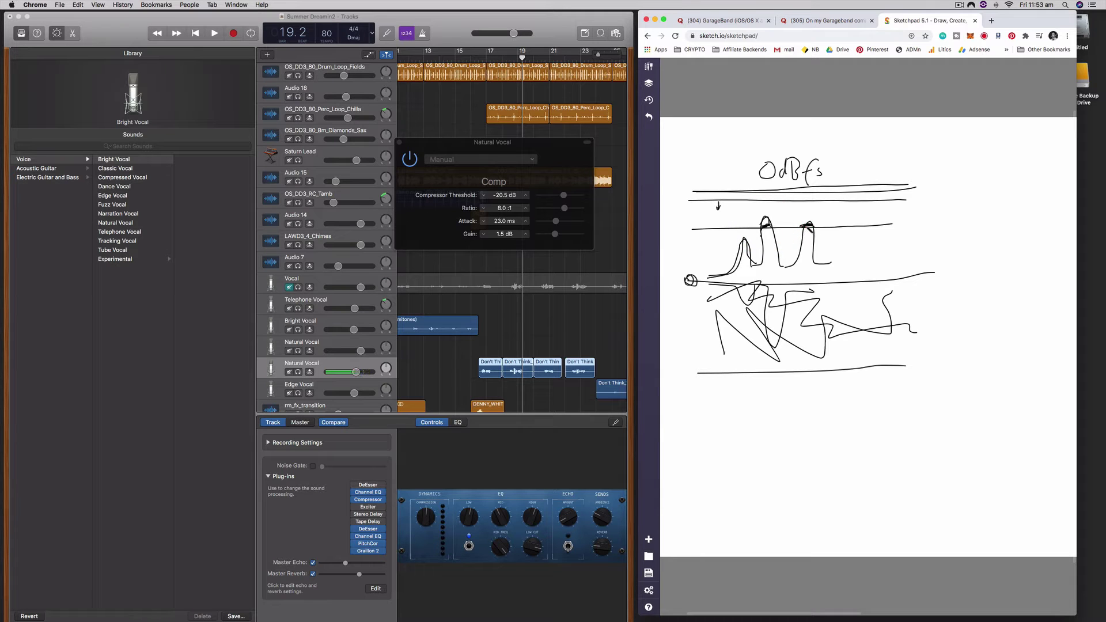
left_click(767, 226)
left_click_drag(690, 247, 887, 243)
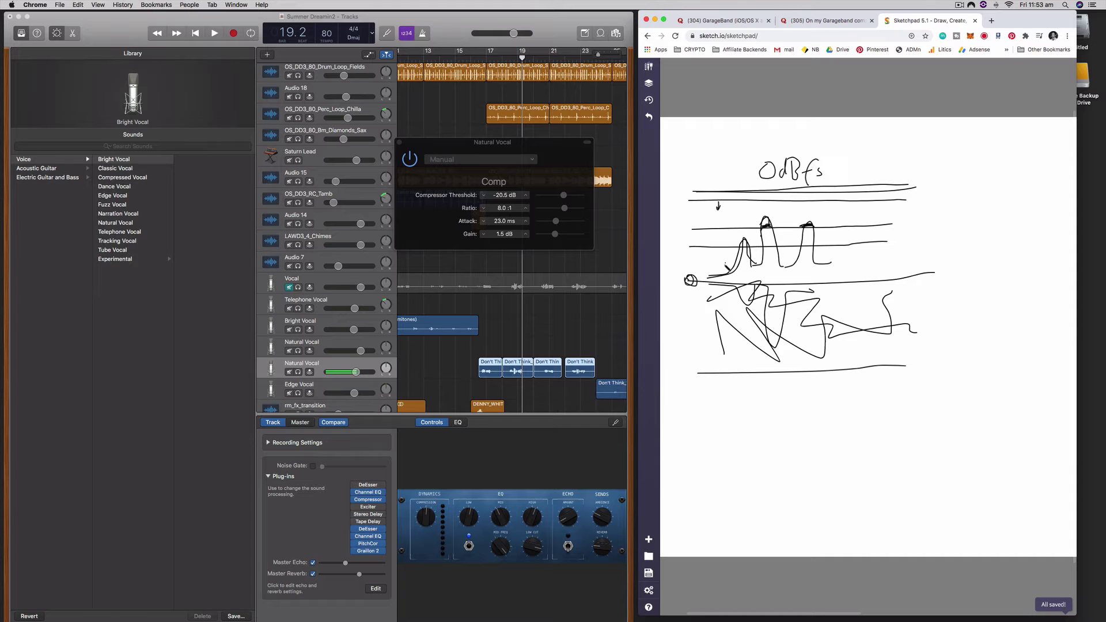
mouse_move(724, 272)
left_mouse_down()
mouse_move(743, 244)
mouse_move(778, 252)
mouse_move(817, 244)
mouse_move(769, 256)
left_mouse_up()
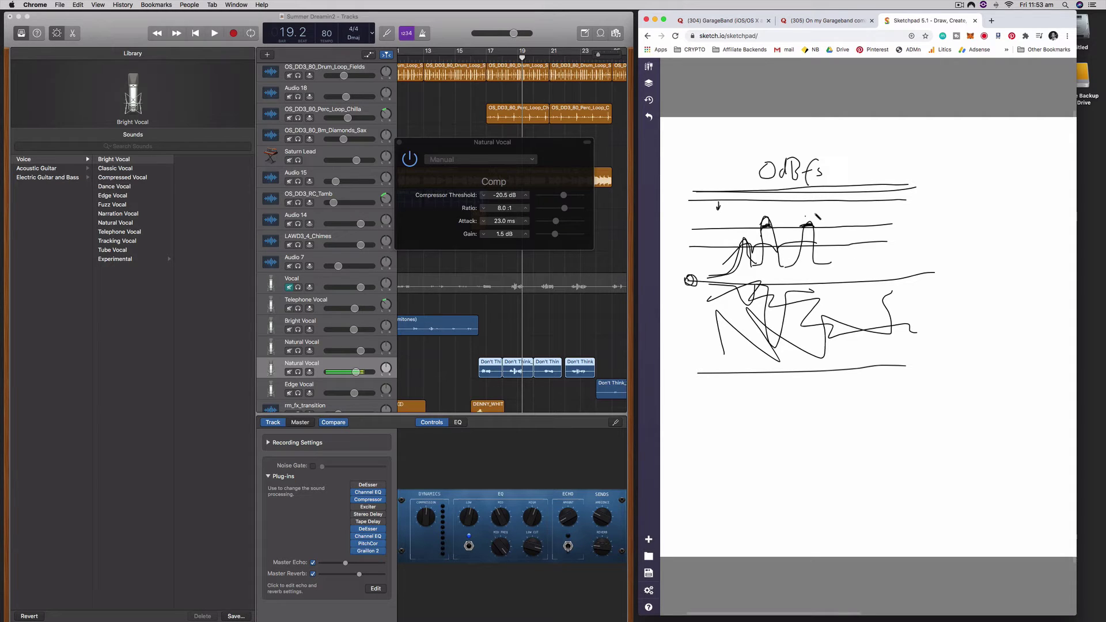
mouse_move(830, 211)
left_mouse_down()
mouse_move(832, 249)
mouse_move(840, 239)
left_mouse_up()
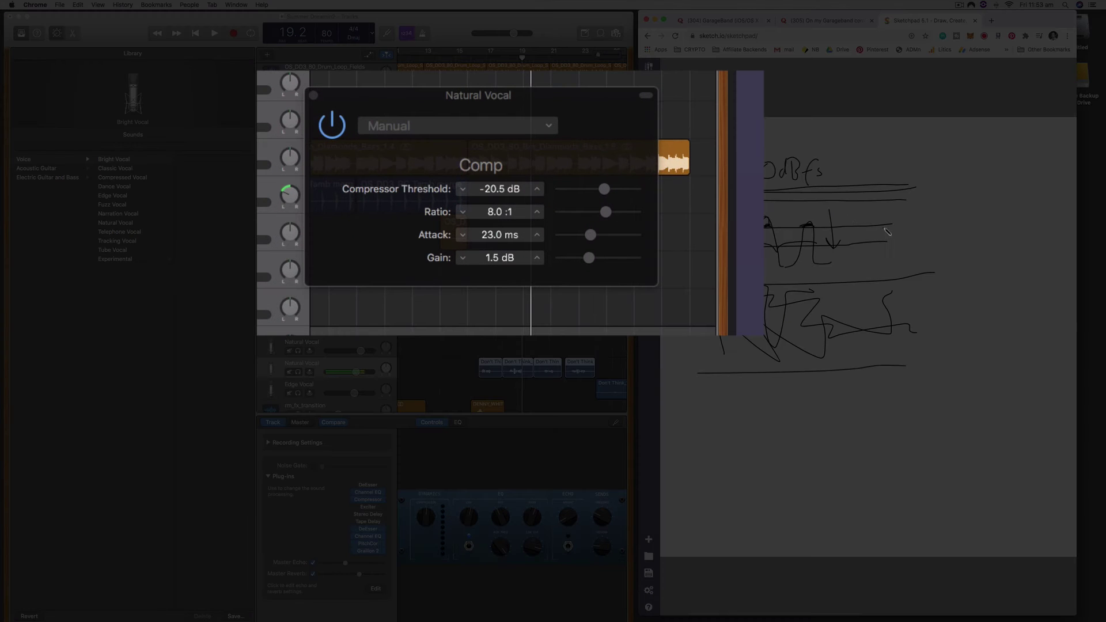
left_click(589, 260)
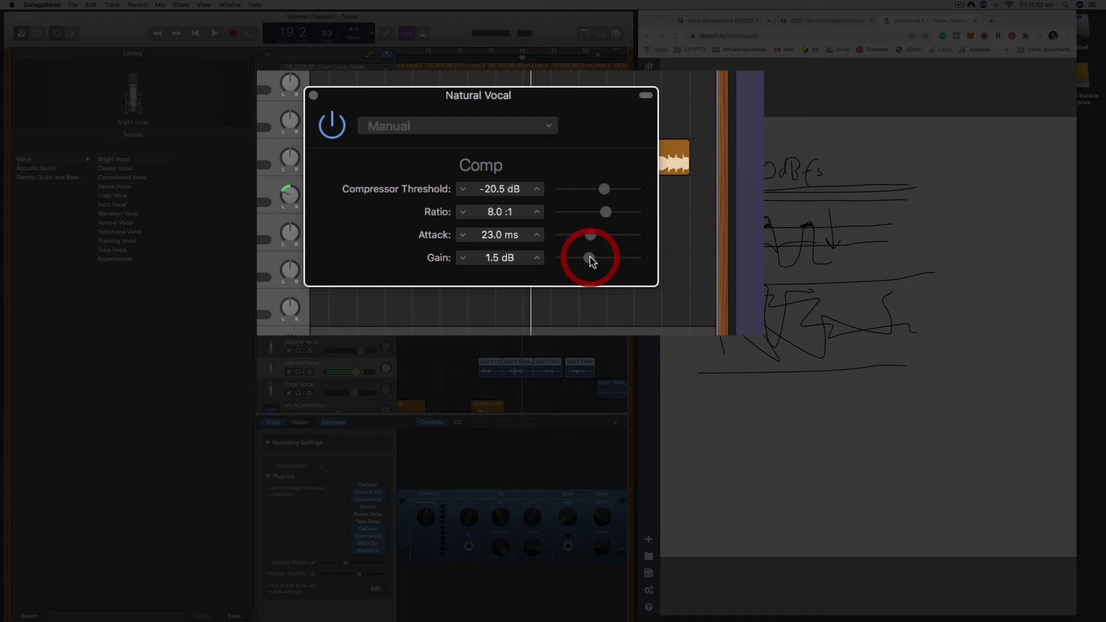
left_click_drag(590, 260, 587, 262)
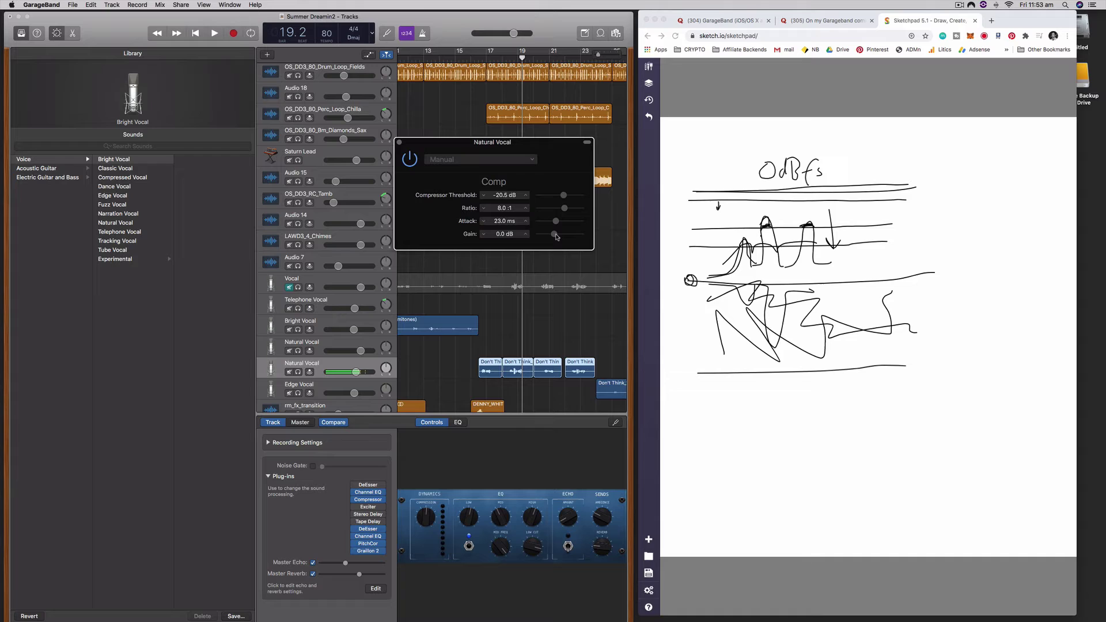
left_click_drag(558, 236, 560, 236)
left_click_drag(556, 234, 597, 233)
Below the first diagram, draw two horizontal lines with two wide wavy waveforms between them
left_click(738, 251)
left_click_drag(720, 268, 829, 268)
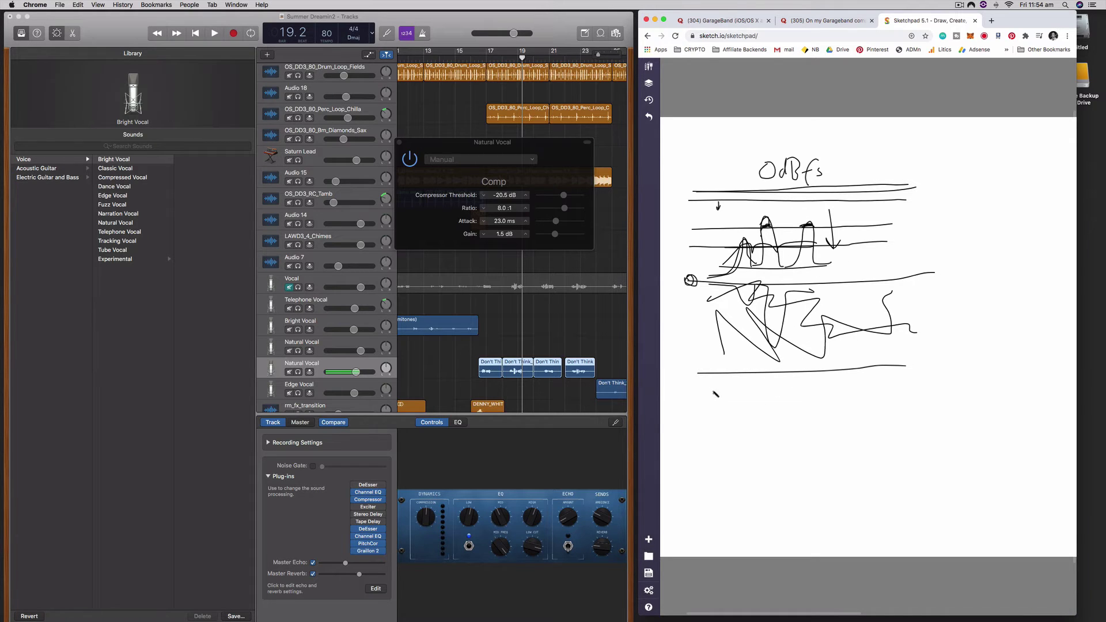
left_click_drag(697, 399, 880, 401)
left_click_drag(693, 482, 876, 483)
mouse_move(708, 439)
left_mouse_down()
mouse_move(736, 415)
mouse_move(744, 436)
mouse_move(751, 418)
mouse_move(772, 430)
mouse_move(782, 402)
mouse_move(787, 429)
mouse_move(805, 419)
mouse_move(817, 434)
mouse_move(845, 424)
left_mouse_up()
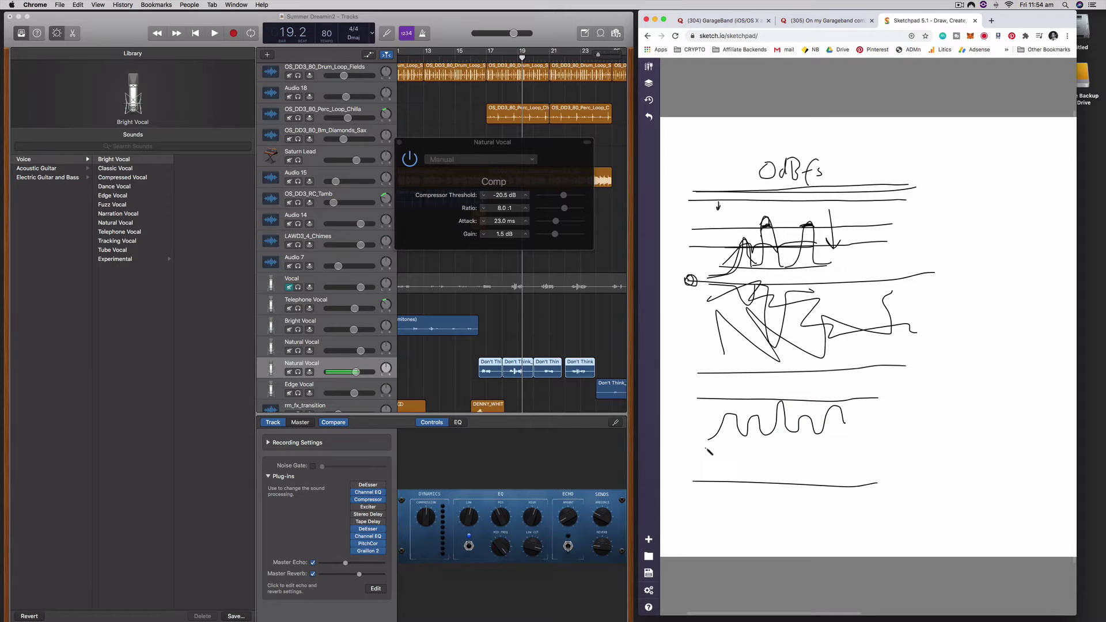
mouse_move(706, 449)
left_mouse_down()
mouse_move(725, 474)
mouse_move(735, 456)
mouse_move(750, 465)
mouse_move(759, 453)
mouse_move(769, 469)
mouse_move(774, 452)
mouse_move(795, 465)
mouse_move(850, 440)
left_mouse_up()
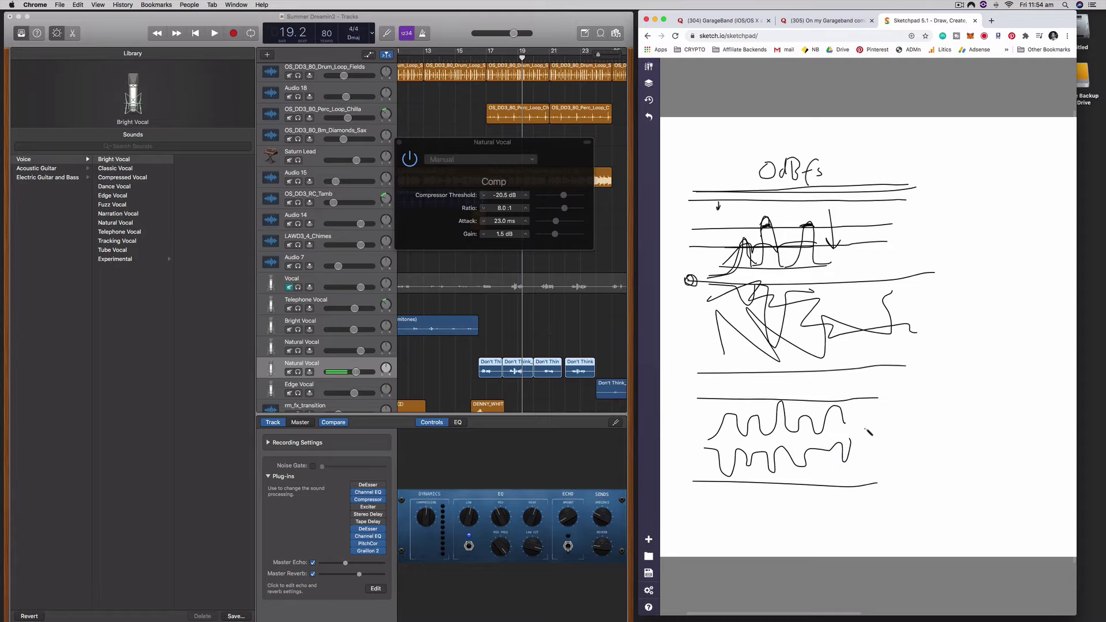
Draw a box to the right containing two smaller, flatter wavy lines
left_click_drag(891, 399, 894, 487)
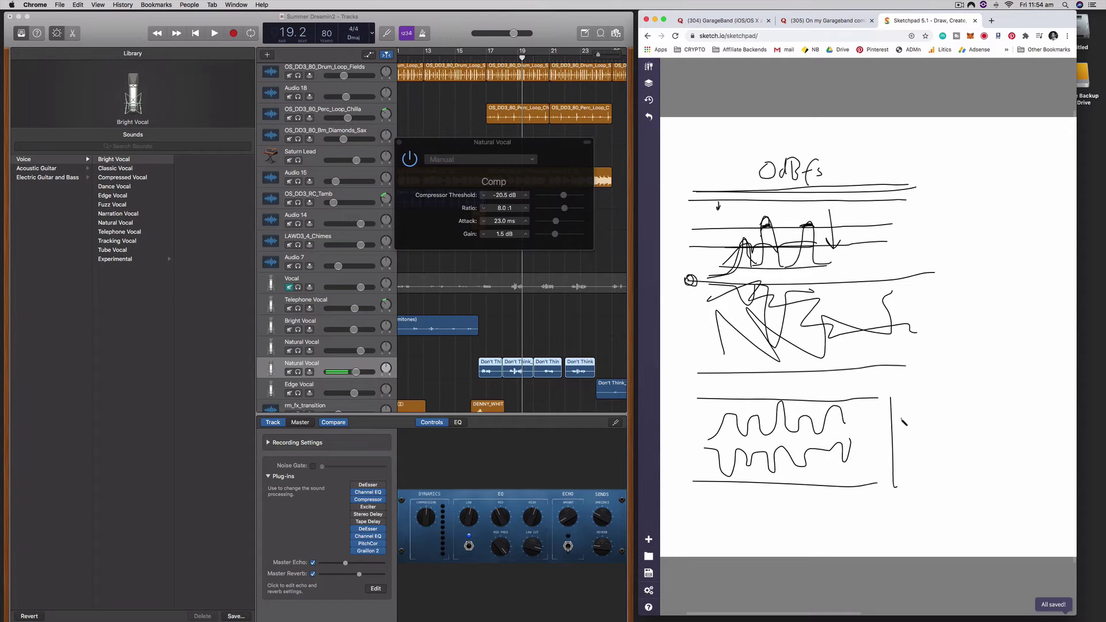
left_click_drag(910, 423, 986, 422)
left_click_drag(902, 453, 984, 443)
left_click_drag(1005, 396, 1007, 484)
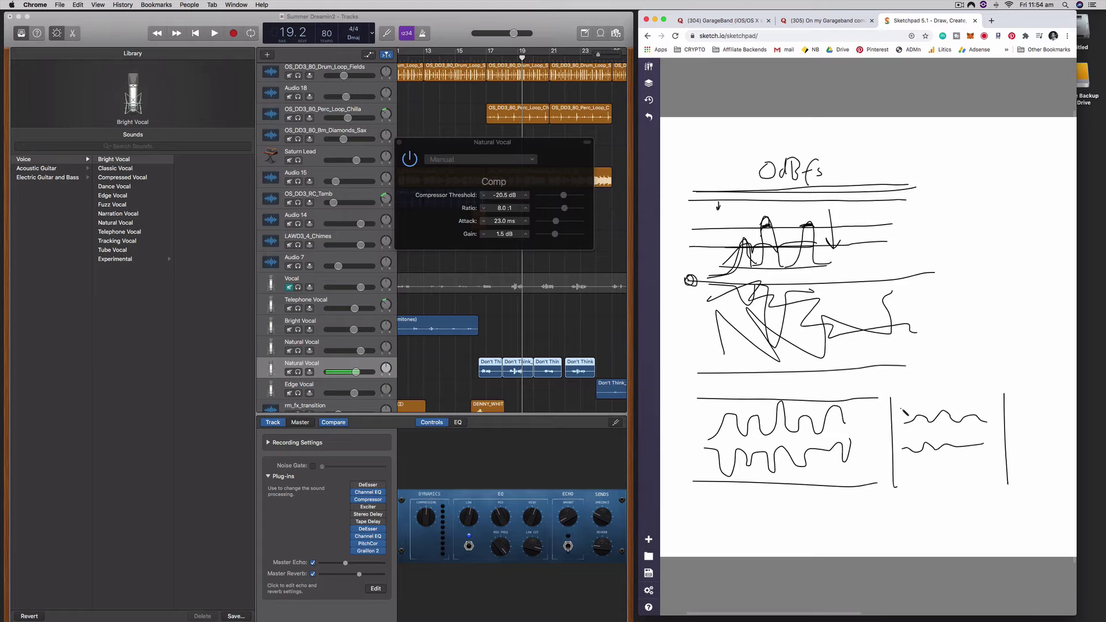
mouse_move(894, 398)
left_mouse_down()
mouse_move(1011, 391)
mouse_move(925, 404)
mouse_move(984, 400)
mouse_move(925, 394)
mouse_move(945, 391)
mouse_move(945, 376)
mouse_move(951, 401)
mouse_move(976, 364)
left_mouse_up()
left_click(924, 389)
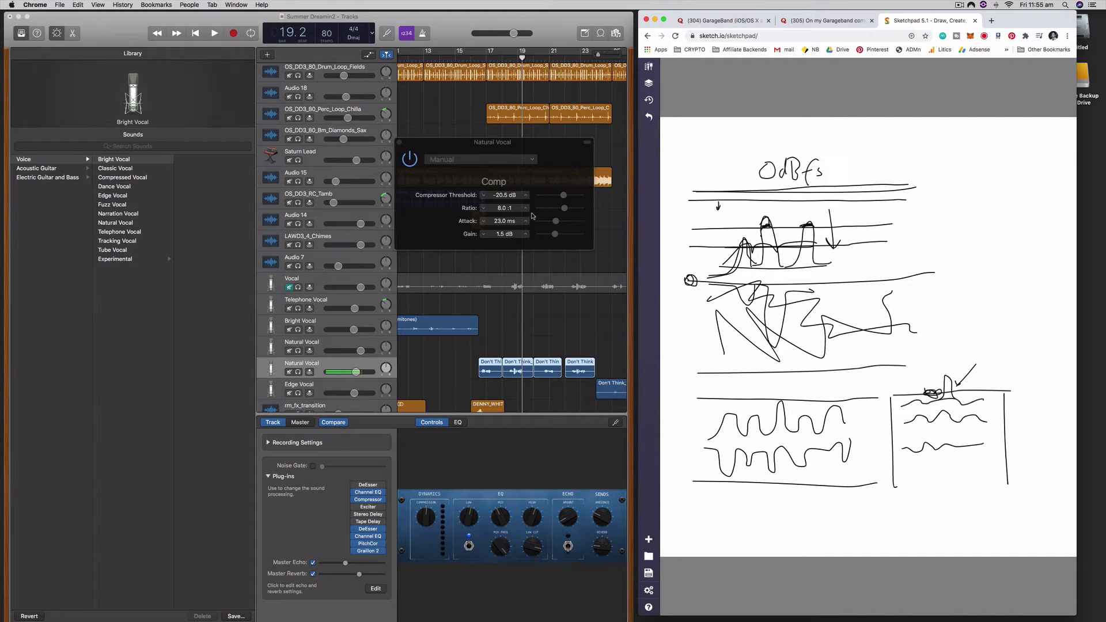
Drag the Comp threshold slider up to 0.0 dB and the Gain slider down to 0.5 dB
left_click_drag(564, 196, 589, 198)
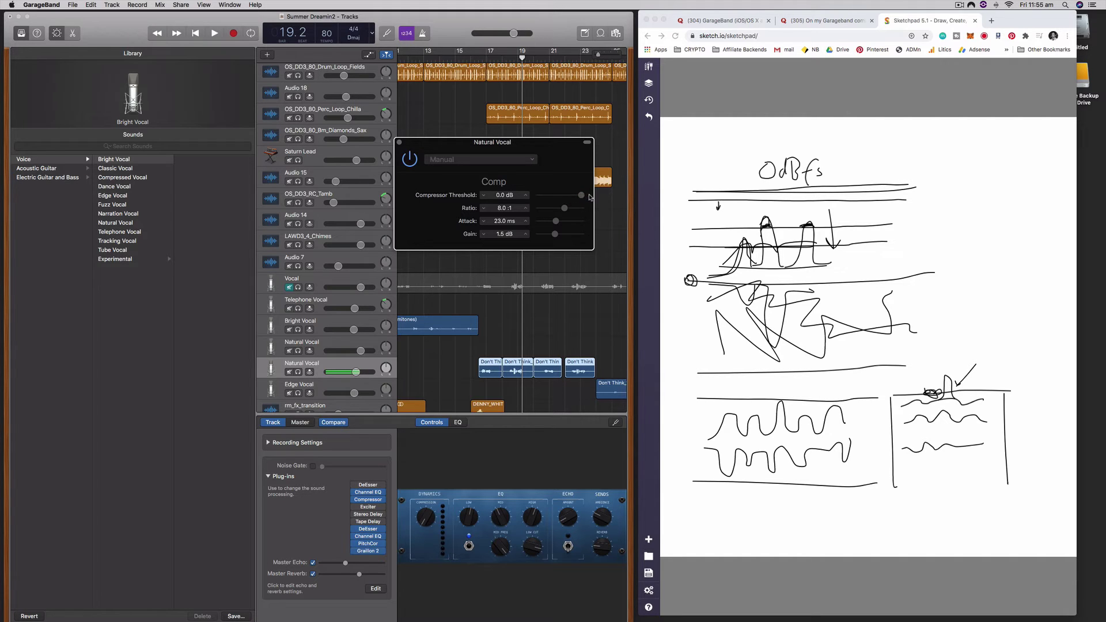
left_click_drag(554, 234, 553, 235)
Nudge the ratio up twice, close the Comp window, and set the slot to No Plug-in
left_click(525, 208)
left_click(525, 209)
left_click(526, 209)
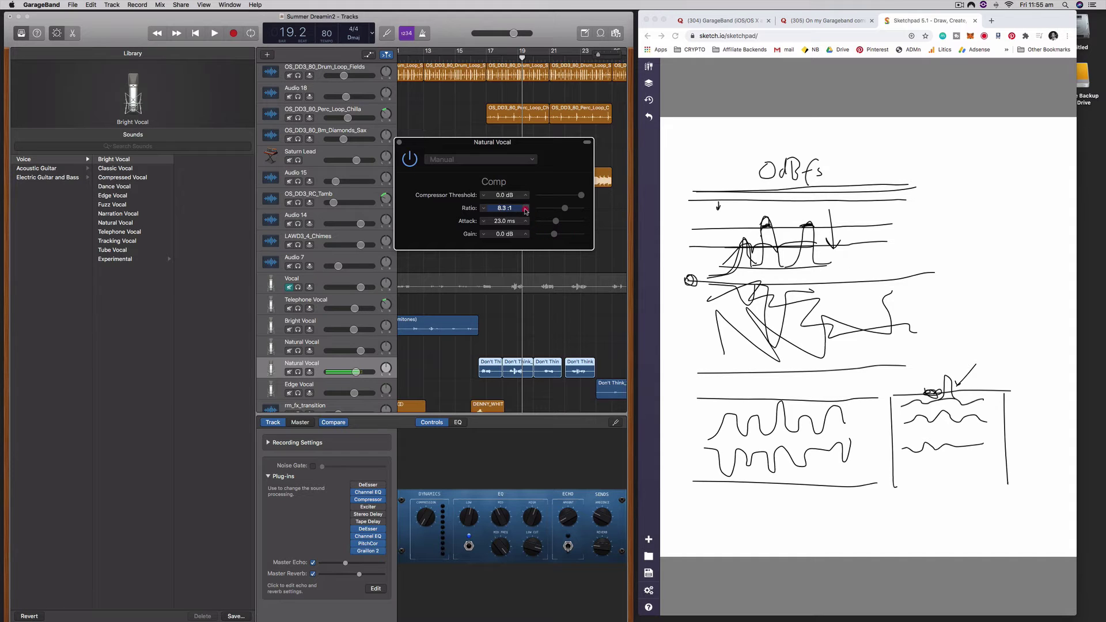
left_click(398, 141)
left_click(380, 500)
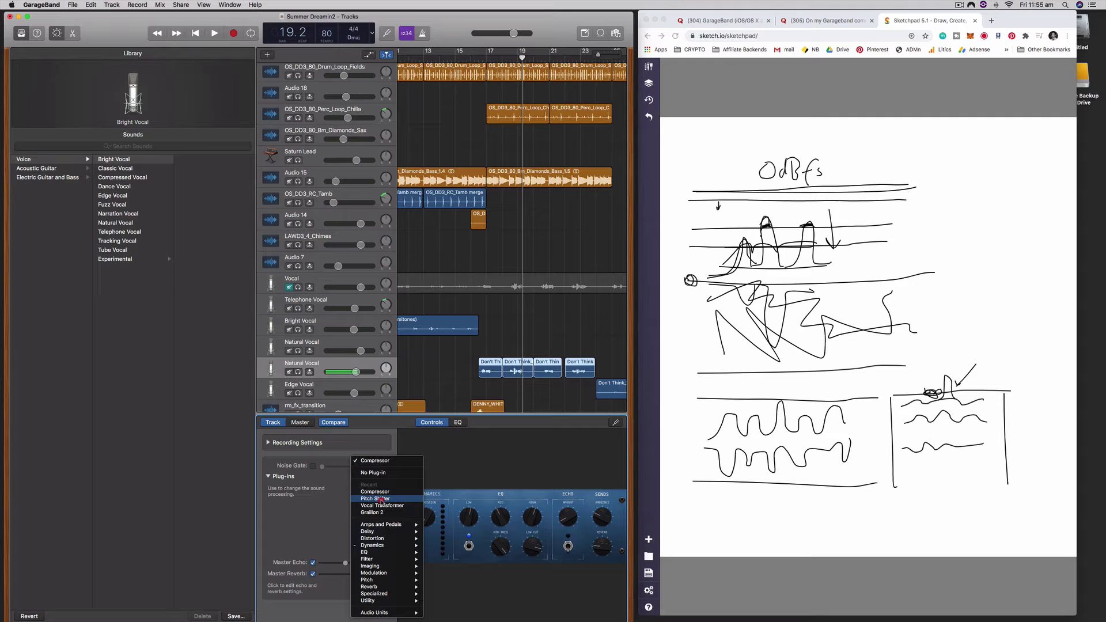
left_click(383, 473)
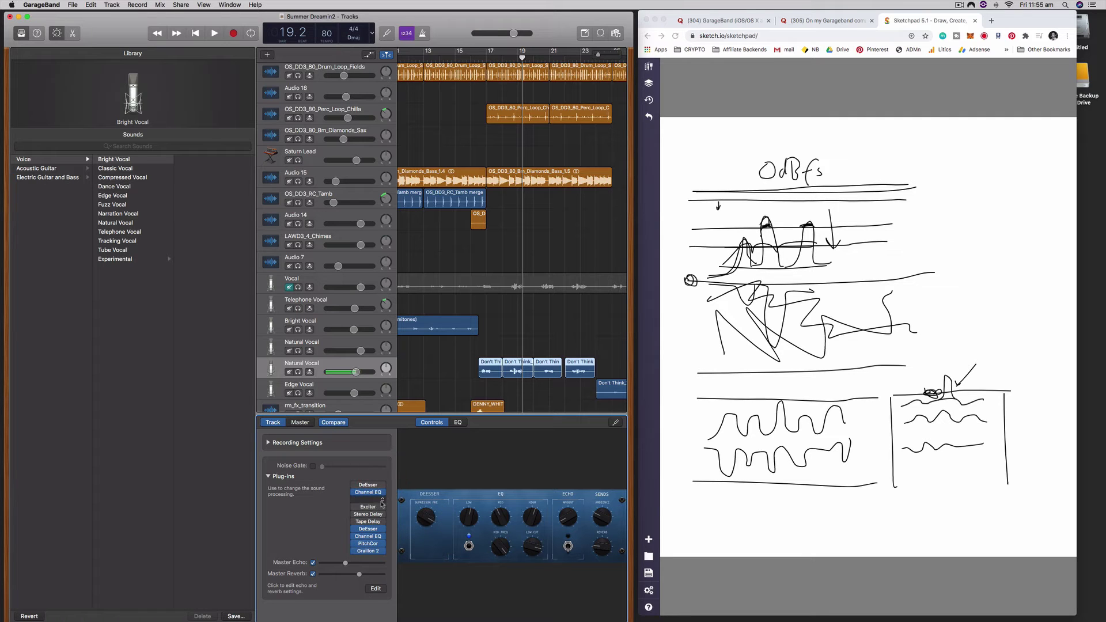
Load a Factory Default Compressor into the empty slot and raise its threshold to 0.0 dB
left_click(368, 500)
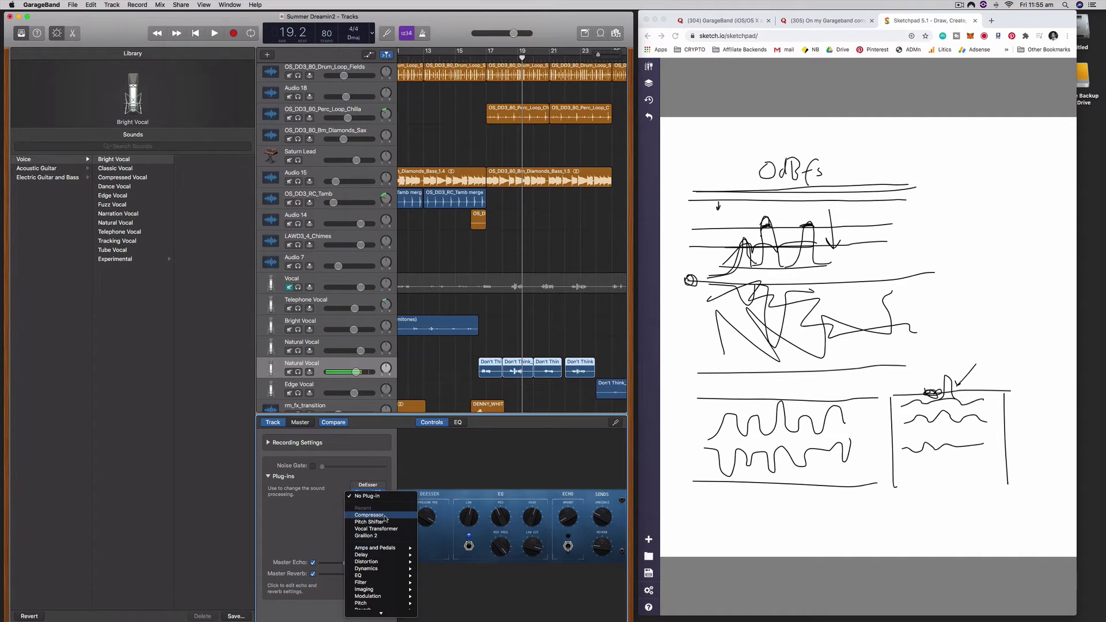
left_click(385, 517)
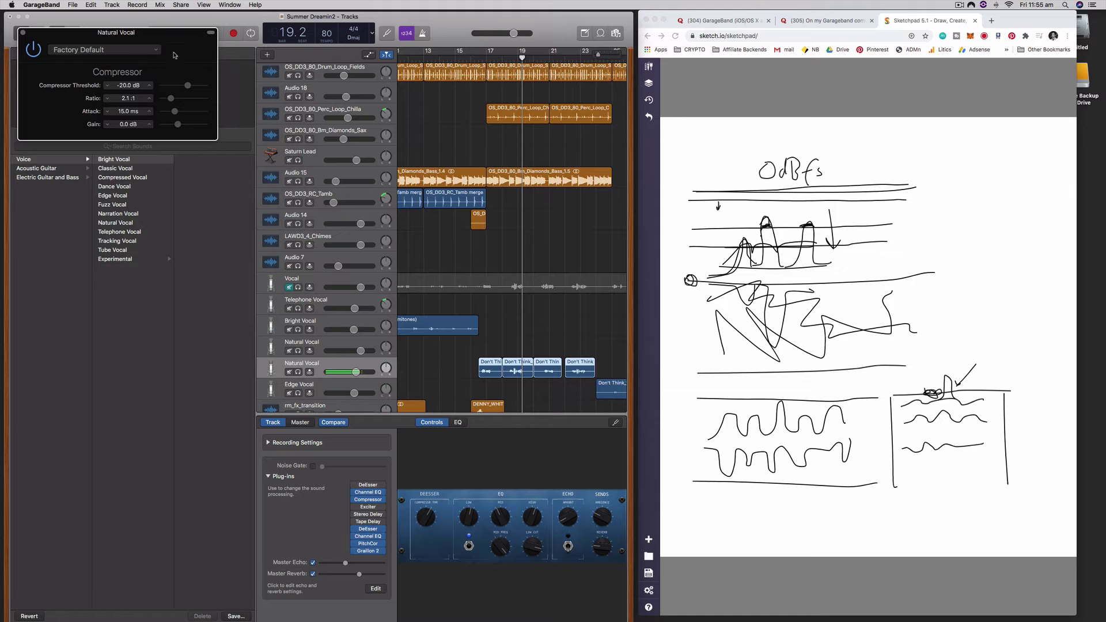
left_click(175, 37)
left_click_drag(174, 38, 414, 235)
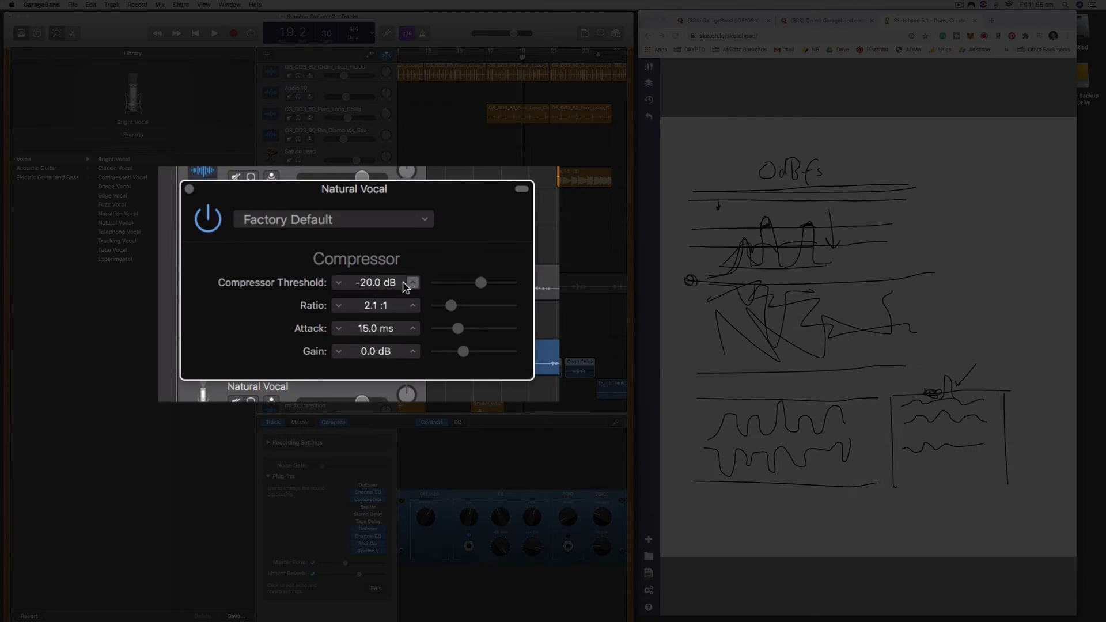
left_click_drag(482, 283, 513, 284)
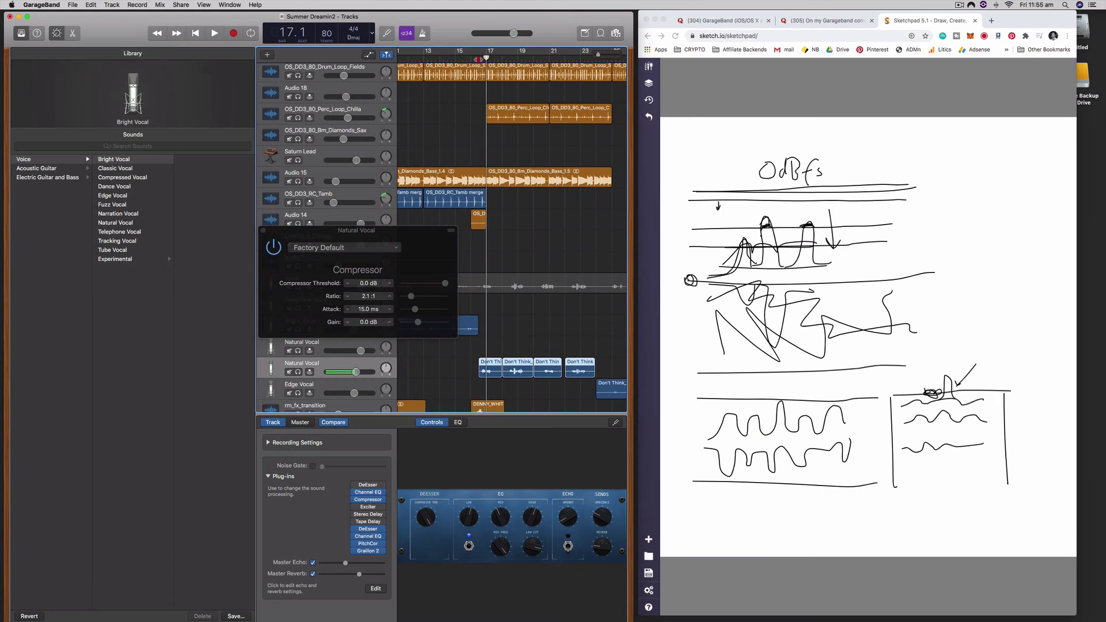
Play the vocal with the new compressor from about bar 16, stopping near bar 19
left_click(481, 57)
key("space")
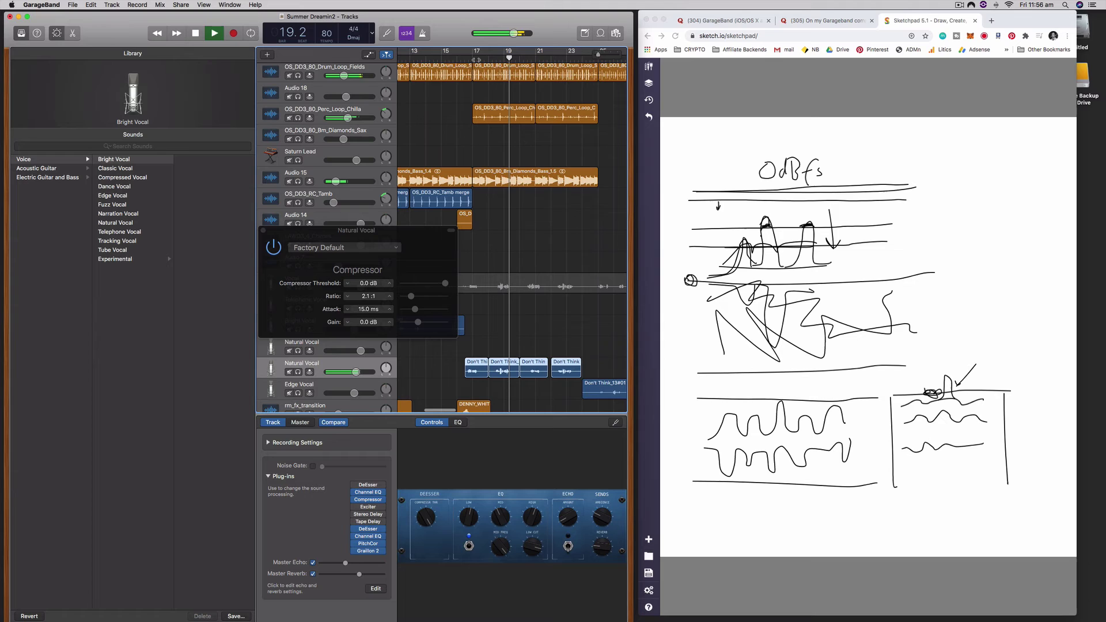
key("space")
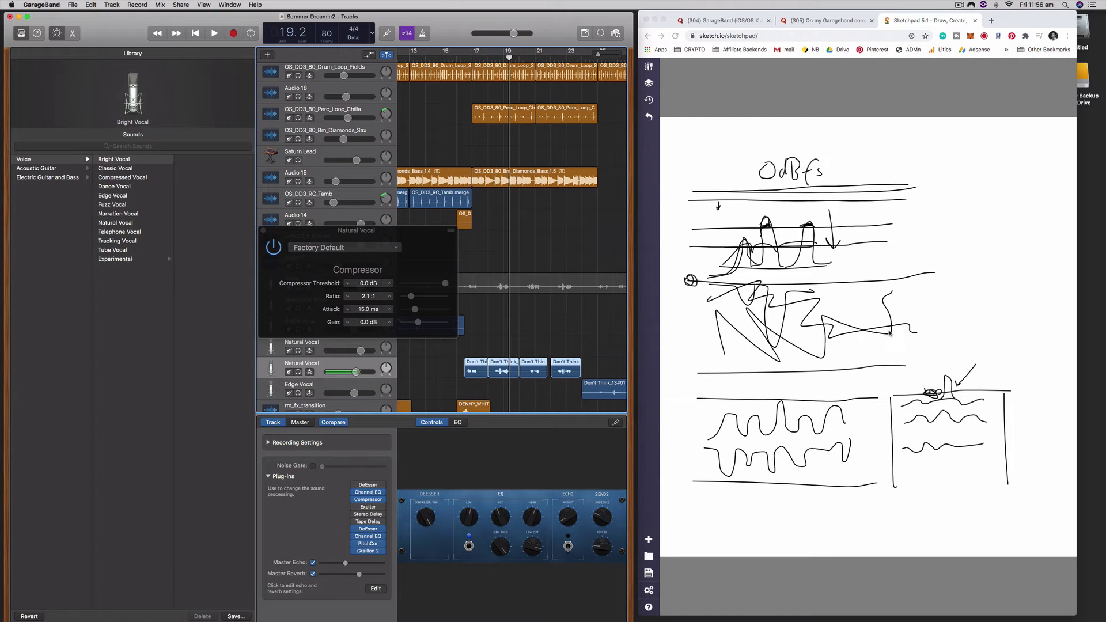
left_click(781, 423)
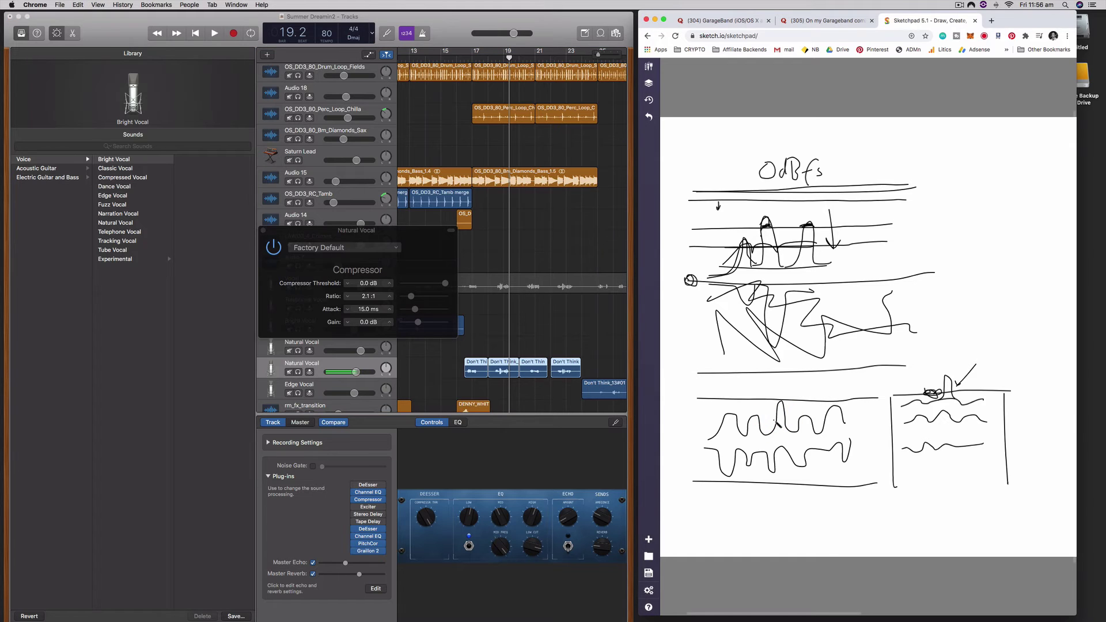
Draw a tall spike above the lower-left diagram's top line, then lower the threshold to -12.5 dB
mouse_move(763, 435)
left_mouse_down()
mouse_move(778, 383)
mouse_move(793, 429)
mouse_move(772, 399)
left_mouse_up()
left_click(412, 275)
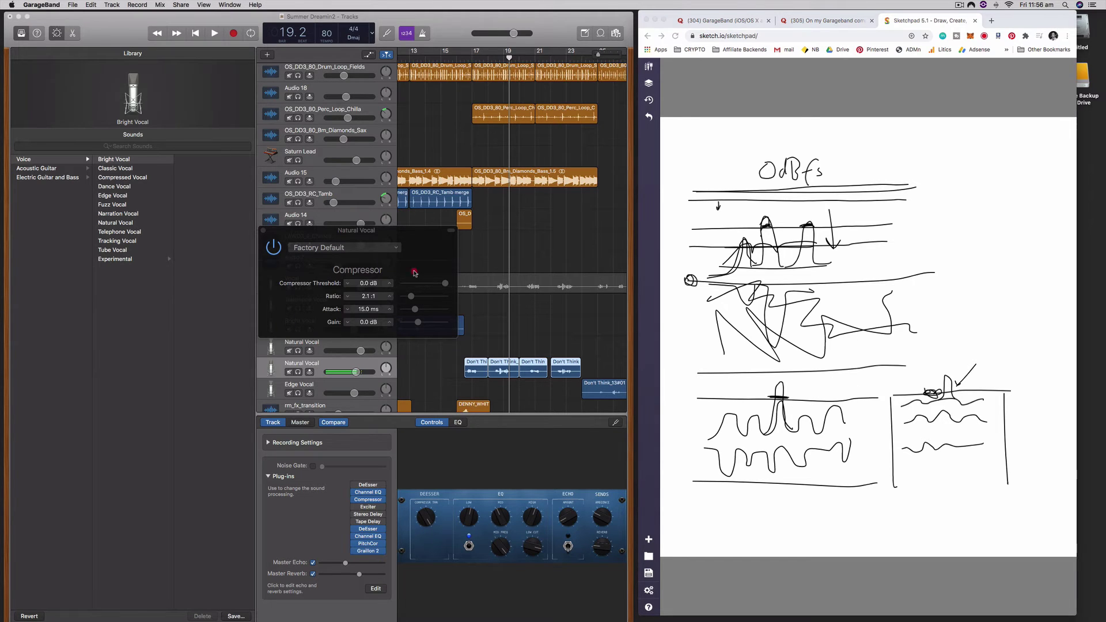
left_click_drag(444, 283, 484, 286)
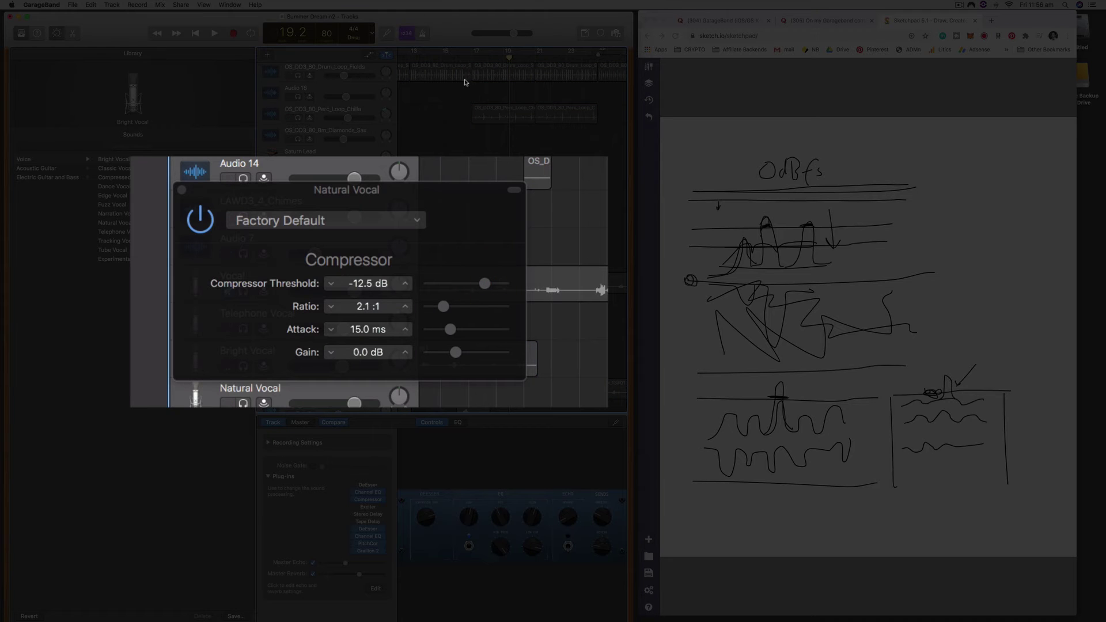
Audition the vocal from bar 16 with the compressor threshold at 0 dB, then at -50 dB
left_click(457, 58)
left_click_drag(485, 283, 548, 286)
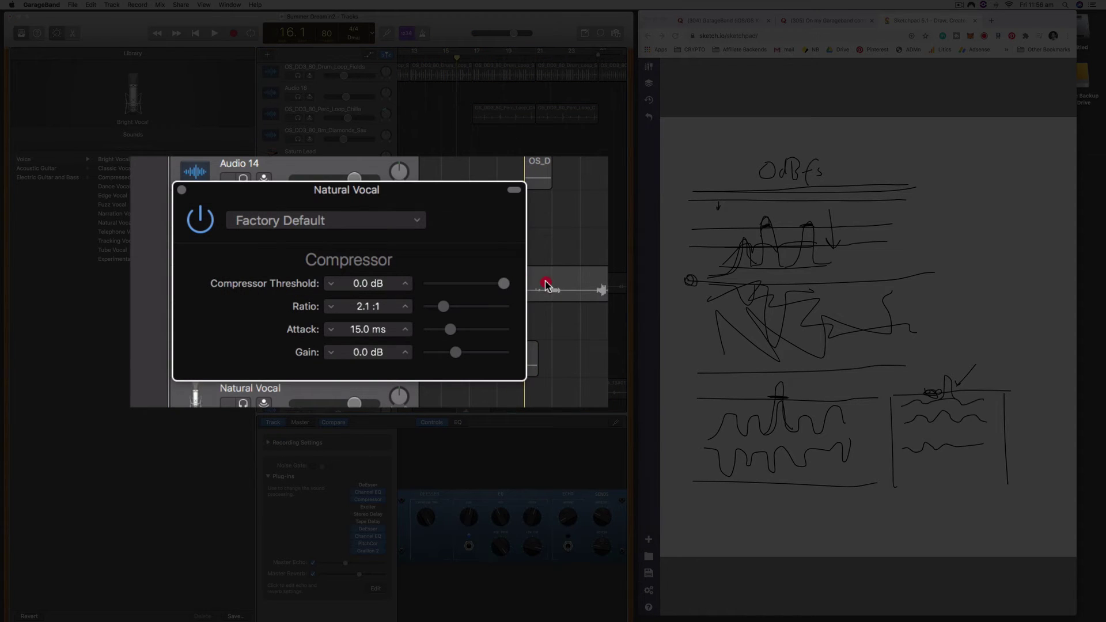
scroll(599, 404, "left", 2)
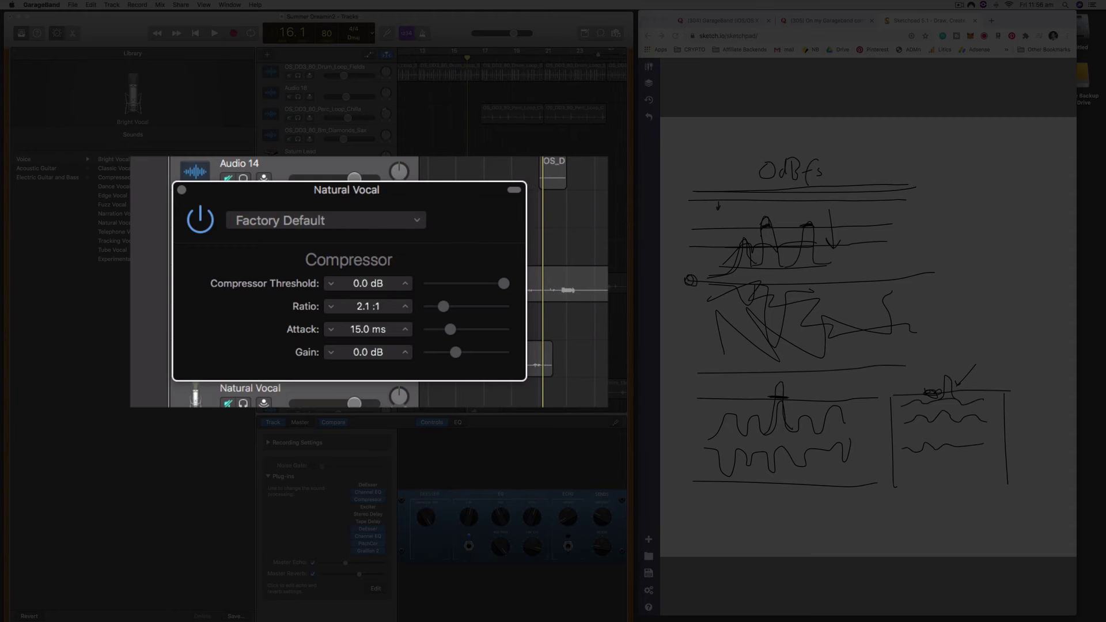
key("space")
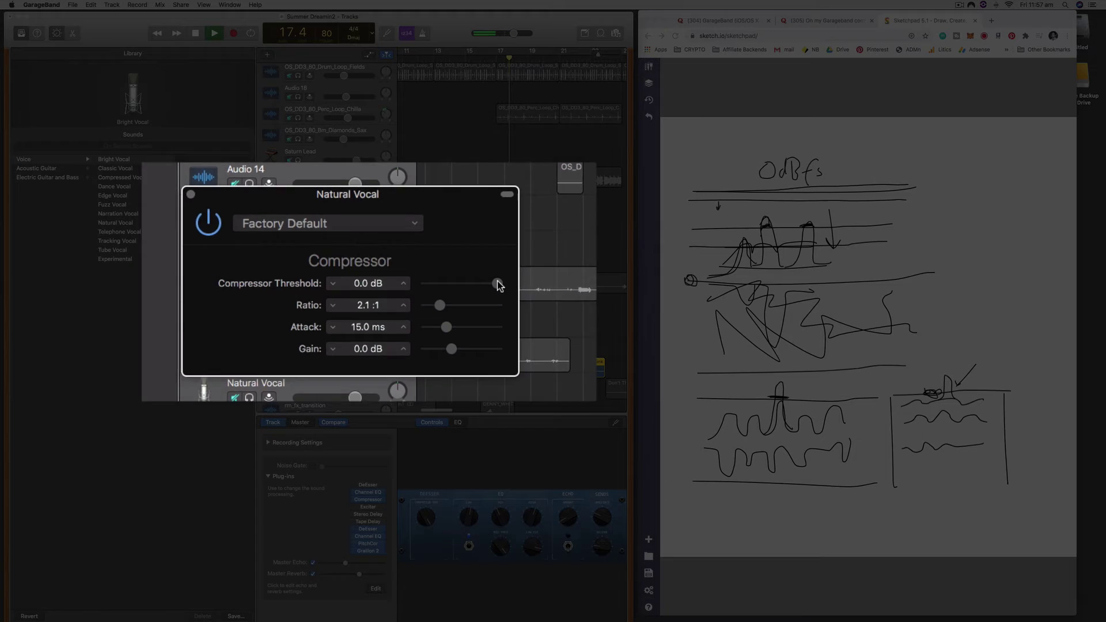
left_click_drag(448, 284, 373, 300)
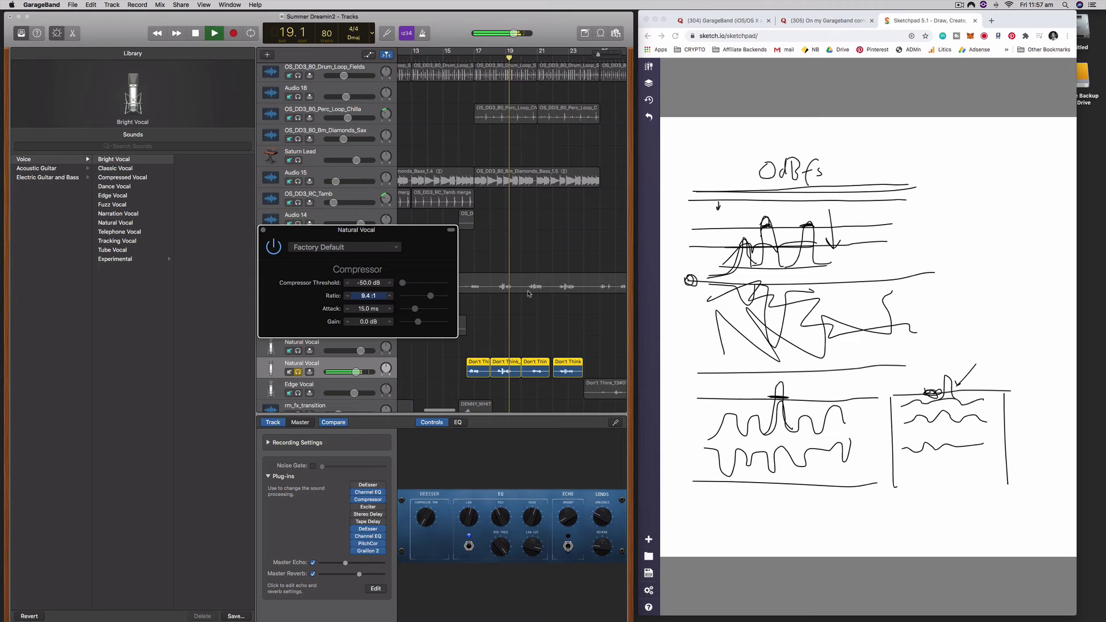
key("space")
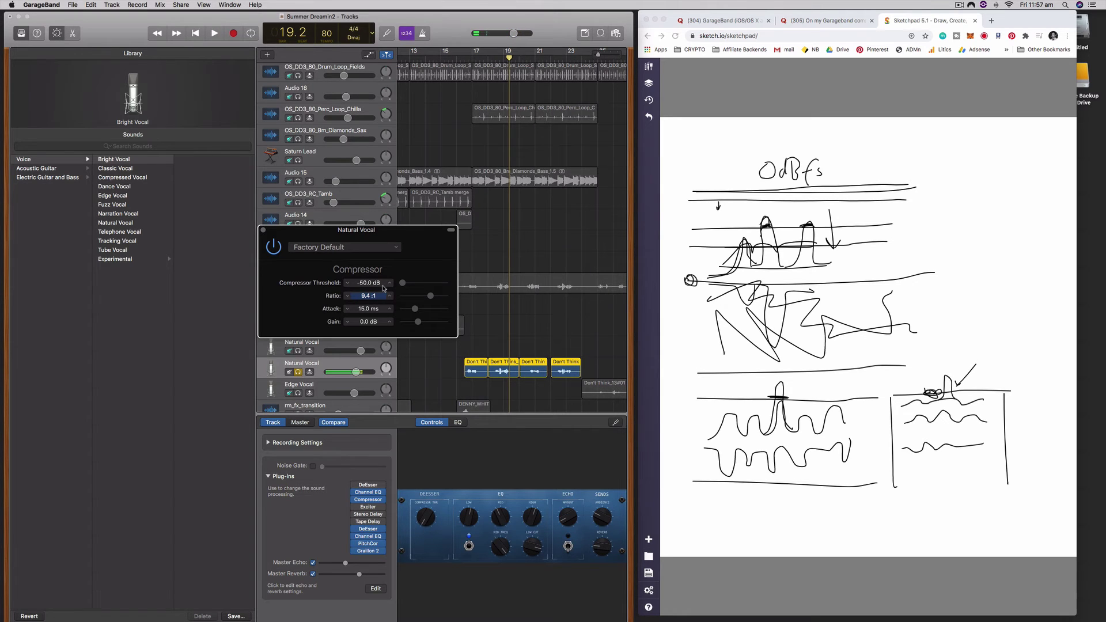
Reset the threshold to 0 dB, lower it to -8.5 dB, and audition from bar 18
left_click_drag(404, 286, 487, 282)
left_click_drag(446, 283, 430, 287)
mouse_move(492, 60)
left_mouse_down()
mouse_move(473, 60)
mouse_move(491, 65)
left_mouse_up()
key("space")
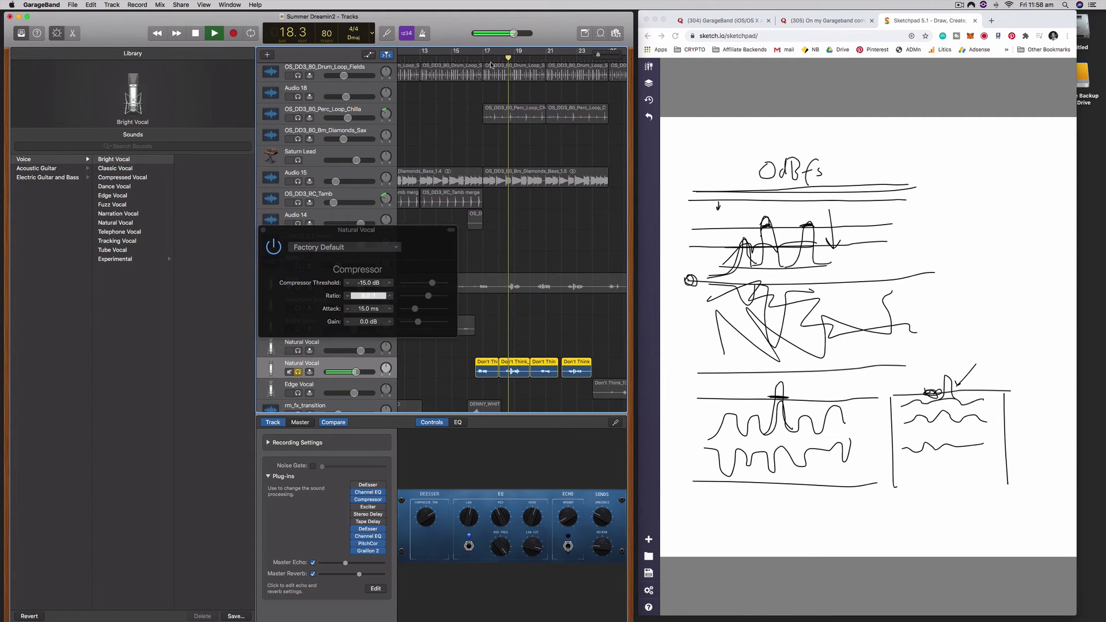
left_click(423, 236)
key("space")
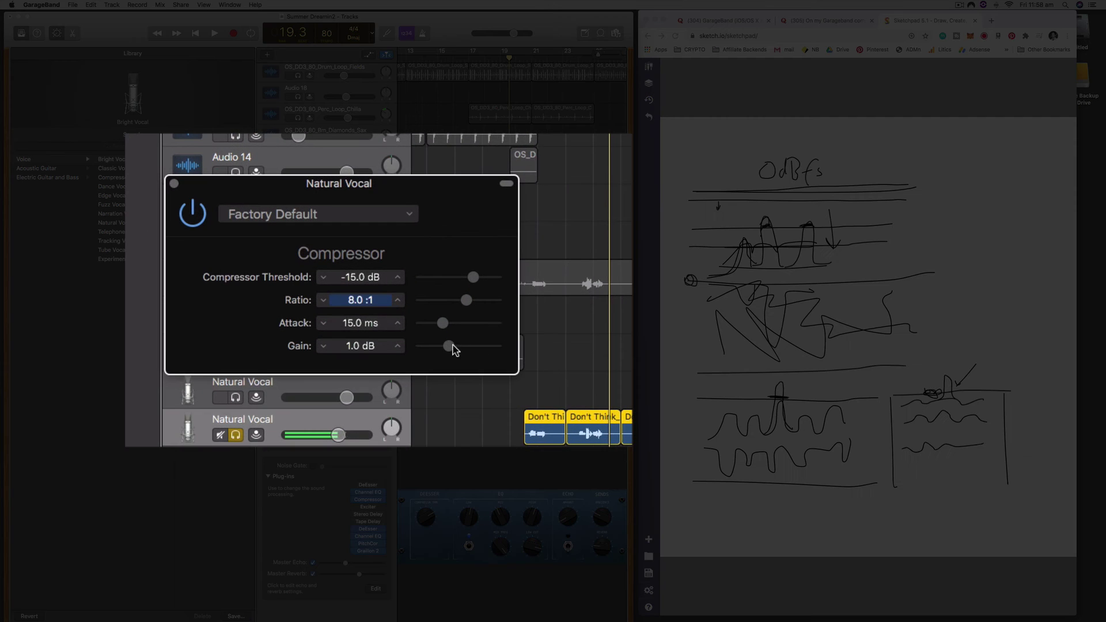
Raise the compressor gain a couple of dB and audition the vocal from bar 18
left_click_drag(420, 321, 455, 347)
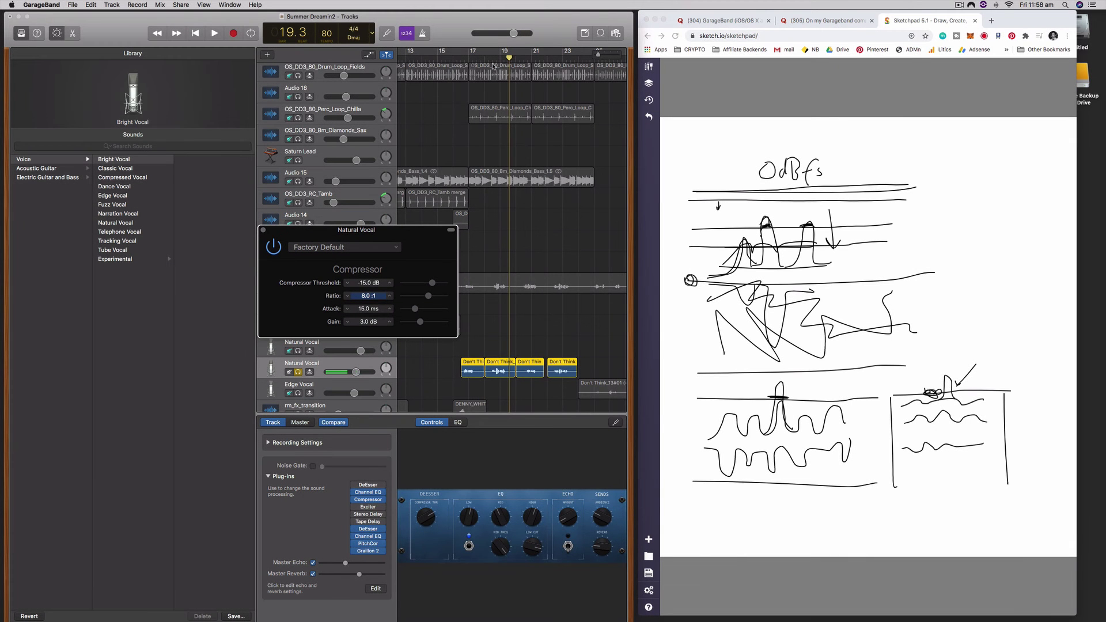
left_click_drag(494, 59, 489, 60)
key("space")
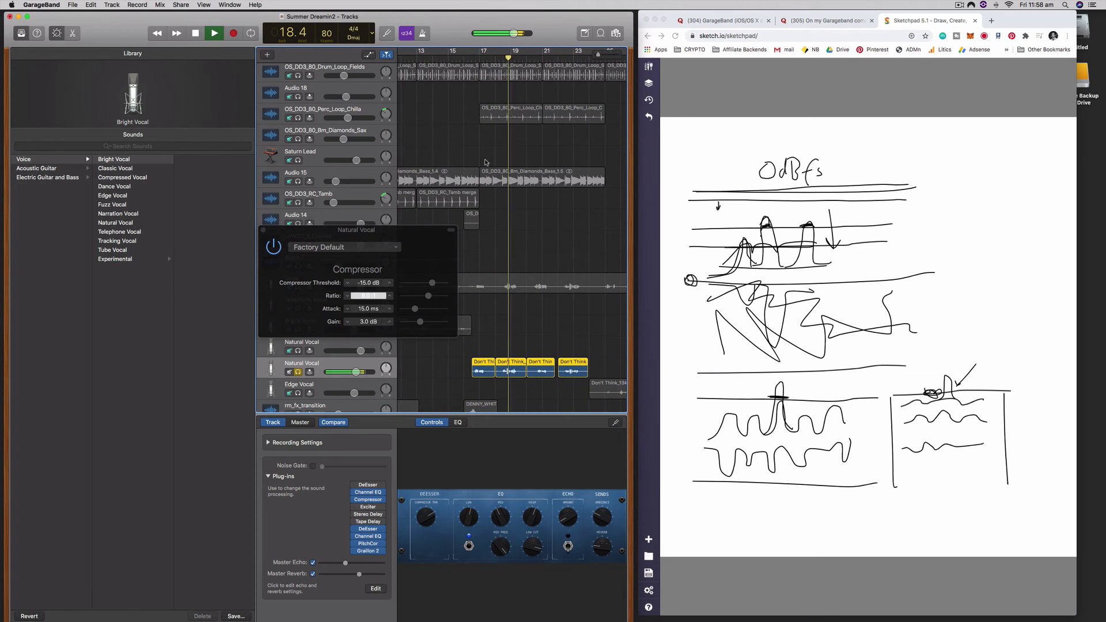
key("space")
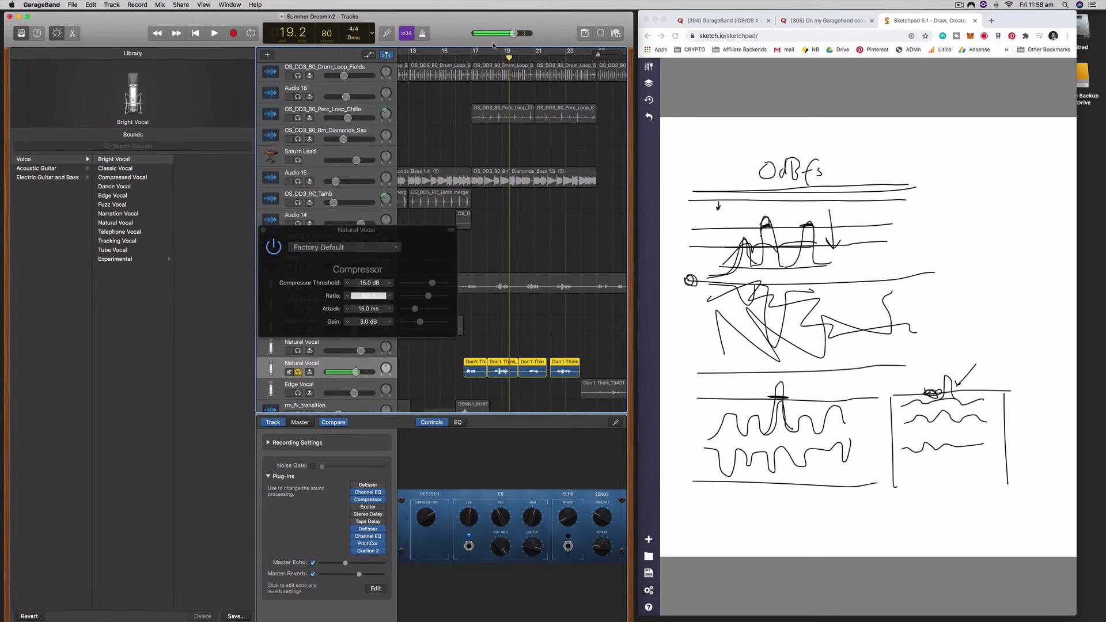
left_click(487, 53)
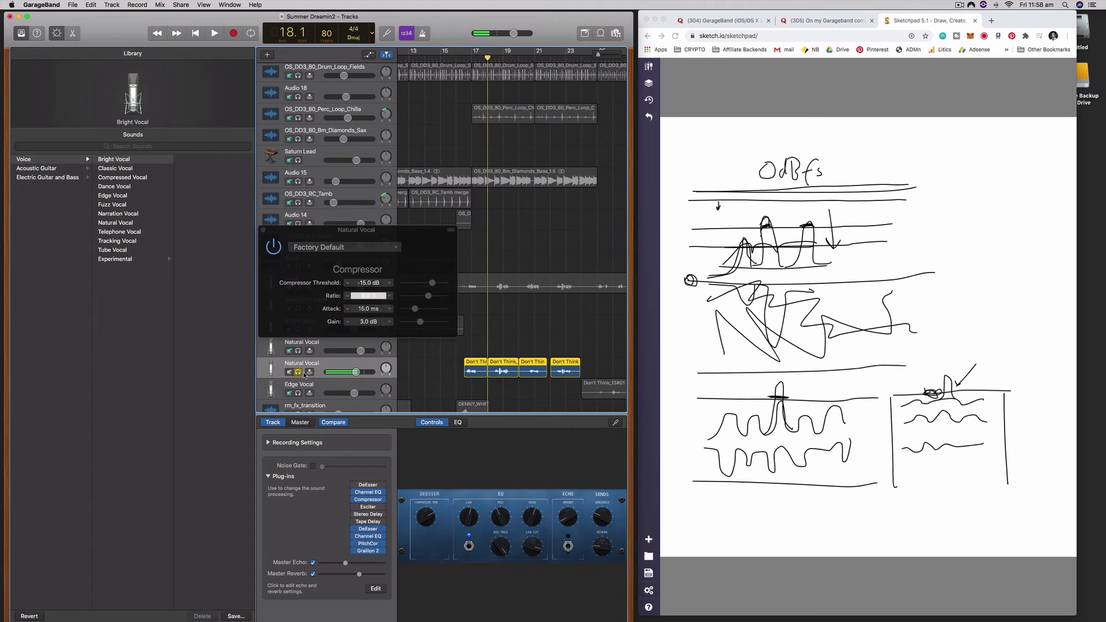
Unsolo the Natural Vocal track and play the full mix from bar 16, with gain 3.5 dB and threshold -19 dB
left_click(299, 372)
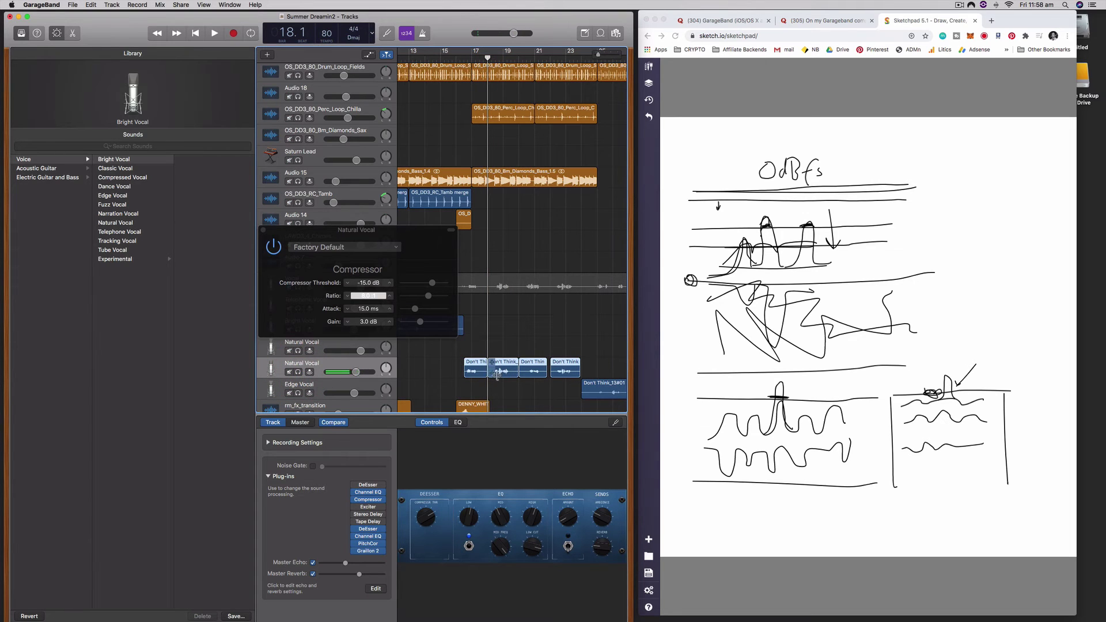
left_click(460, 59)
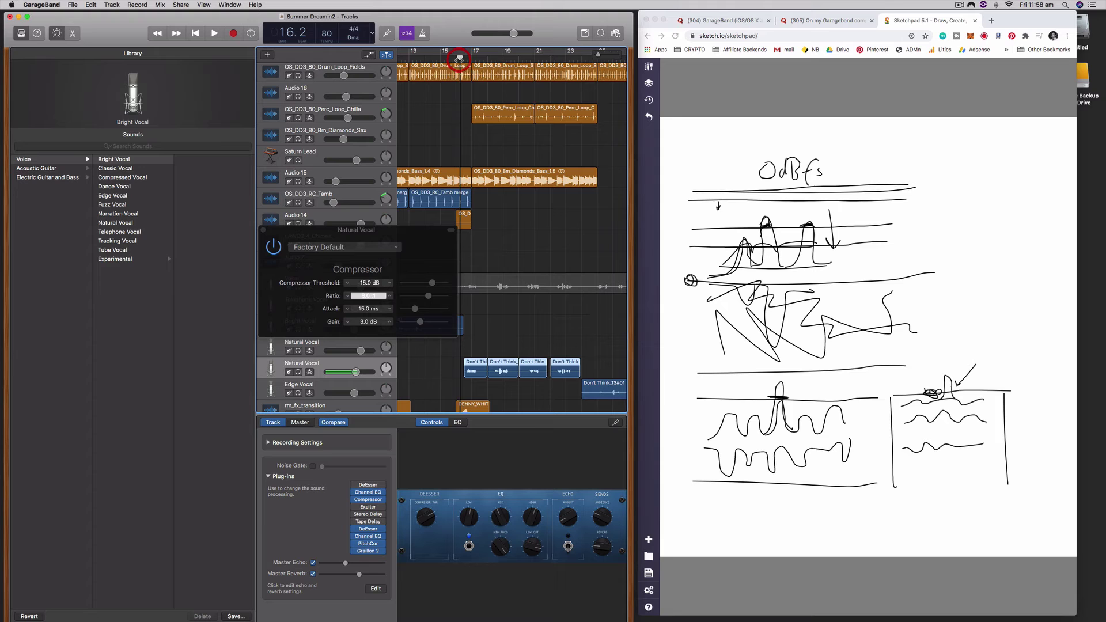
key("space")
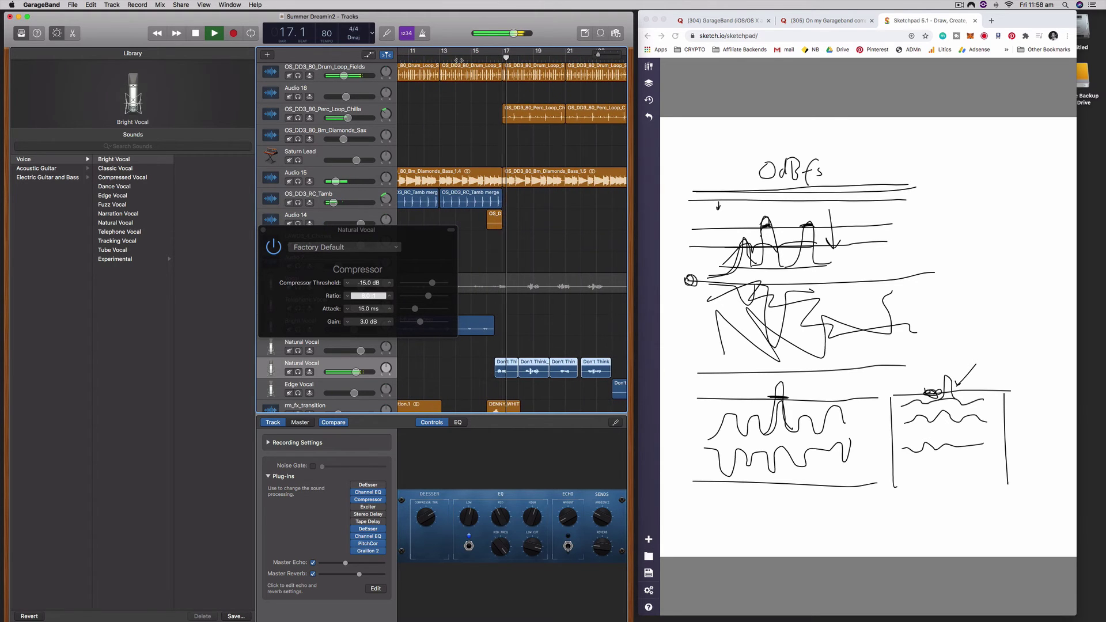
left_click_drag(420, 322, 421, 323)
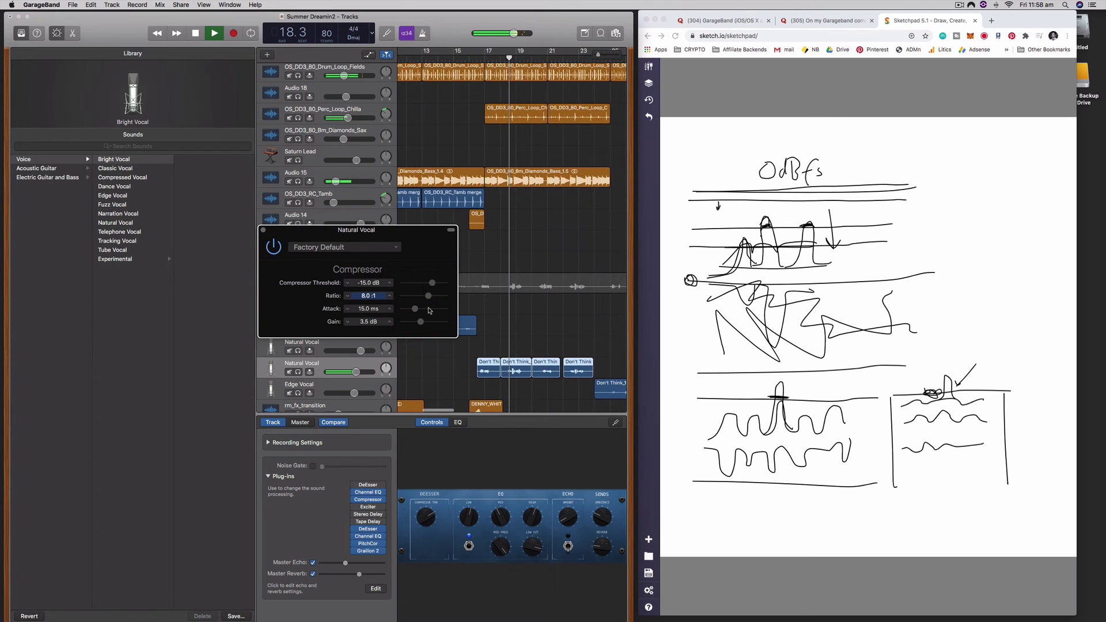
left_click_drag(431, 284, 429, 284)
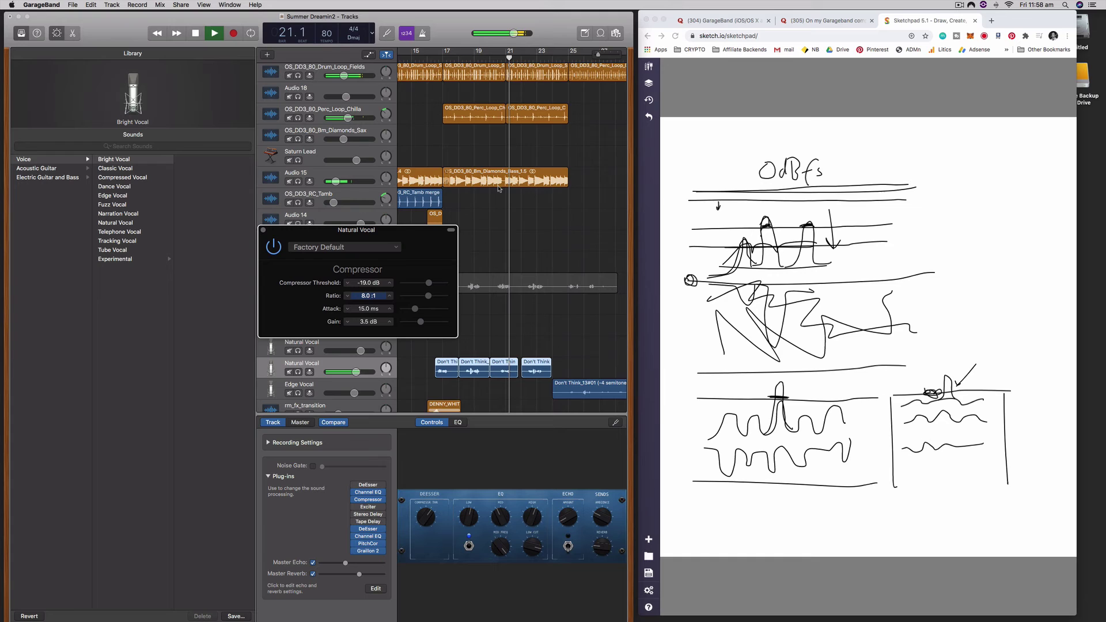
key("space")
left_click(274, 247)
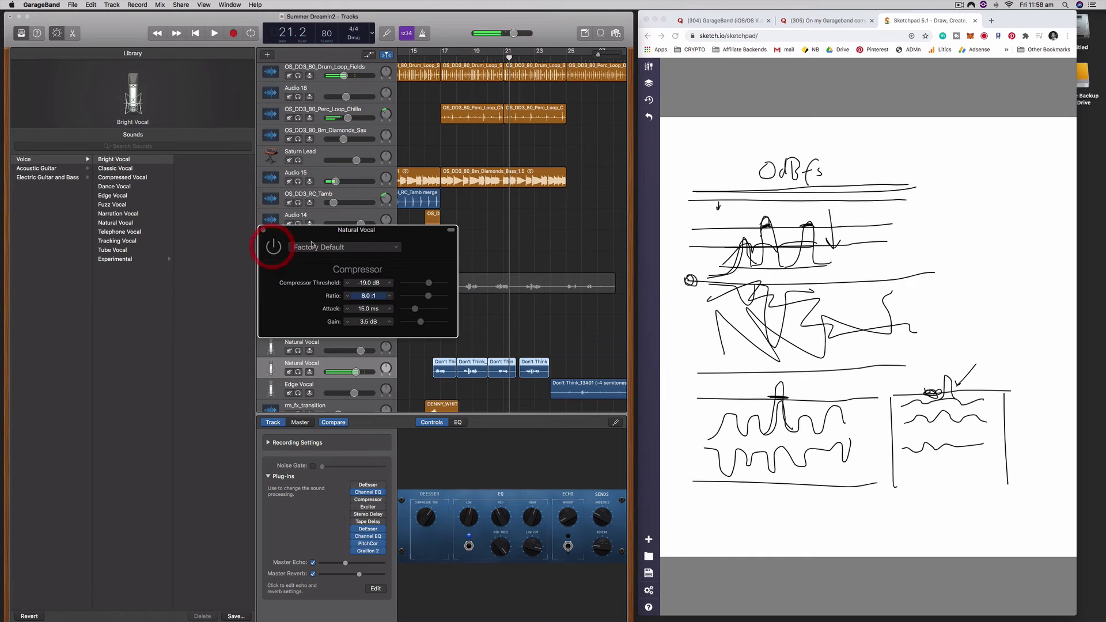
left_click(434, 58)
key("space")
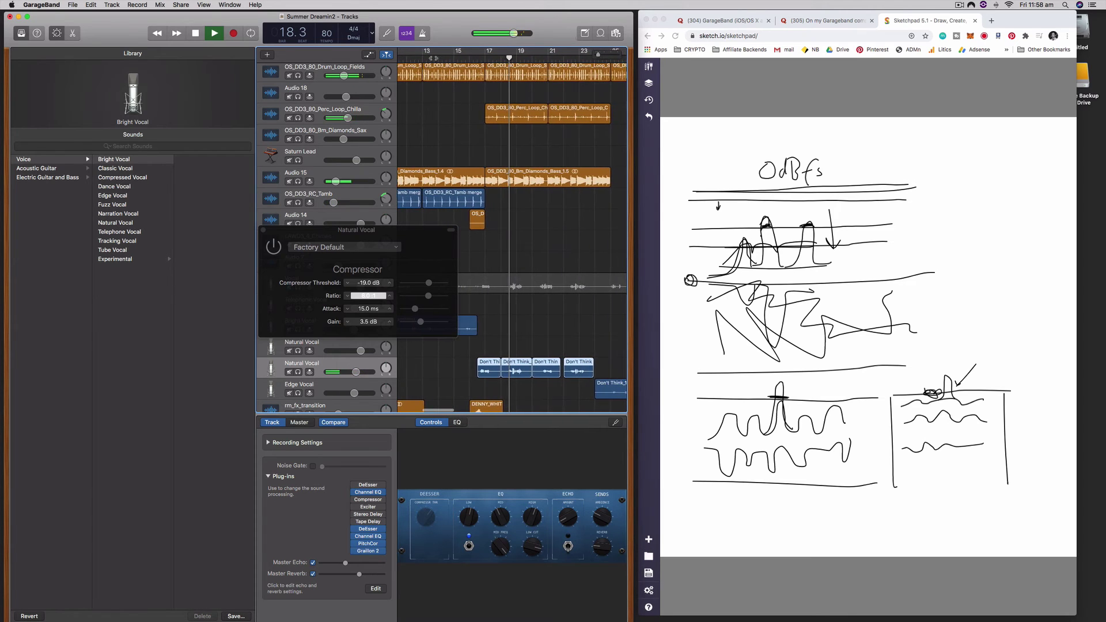
key("space")
left_click(490, 57)
left_click(269, 258)
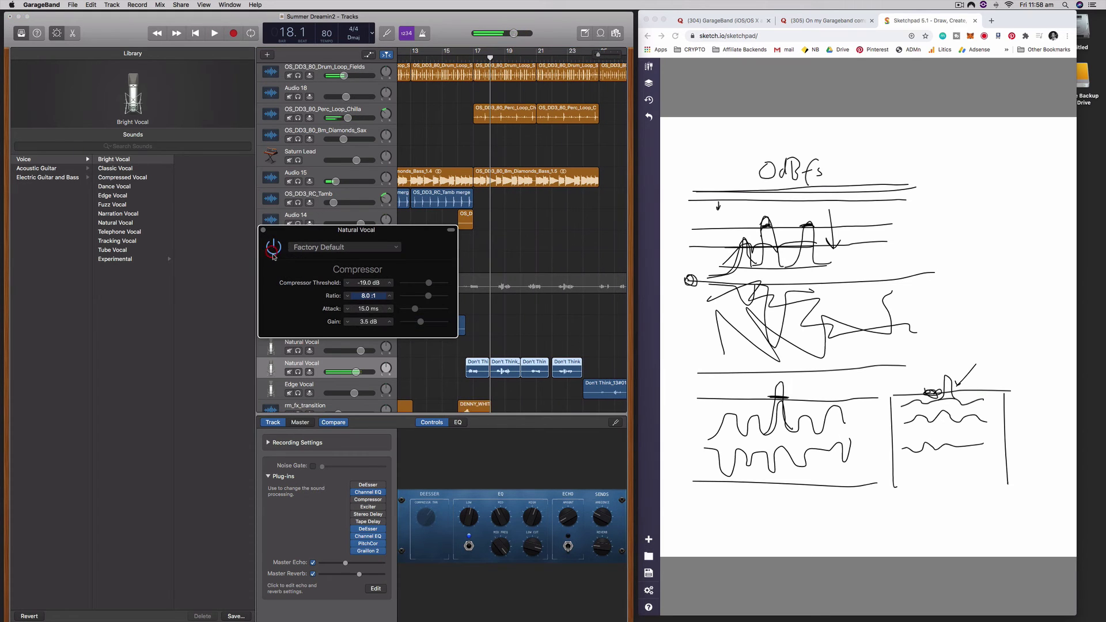
key("space")
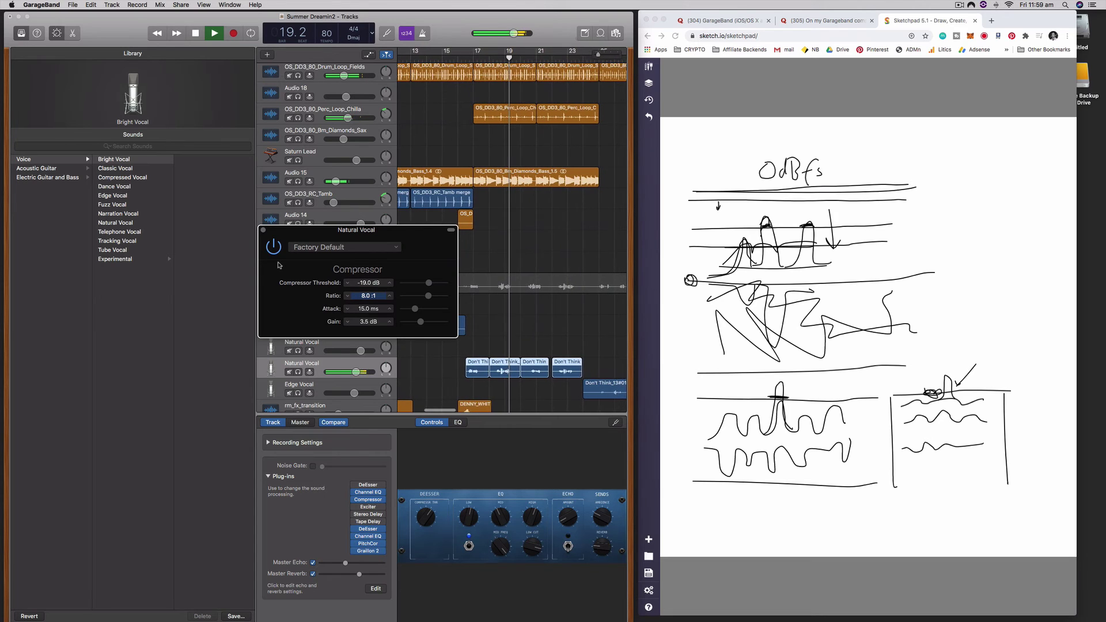
key("space")
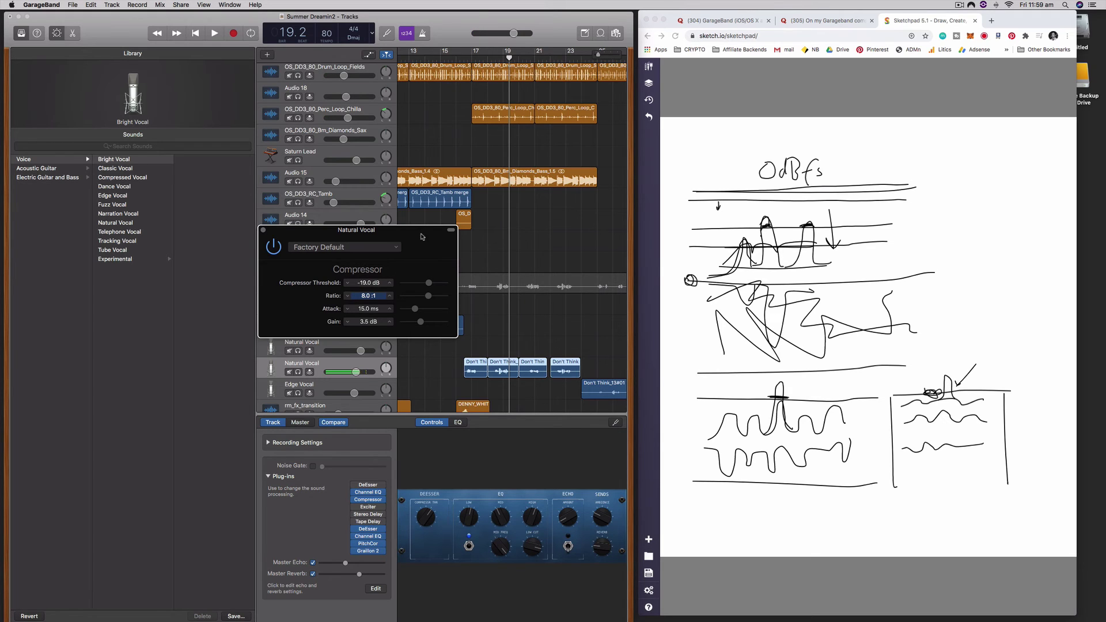
Move the Compressor window aside, then set the threshold to -20 dB and the ratio to 2.8:1
left_click_drag(421, 233, 412, 211)
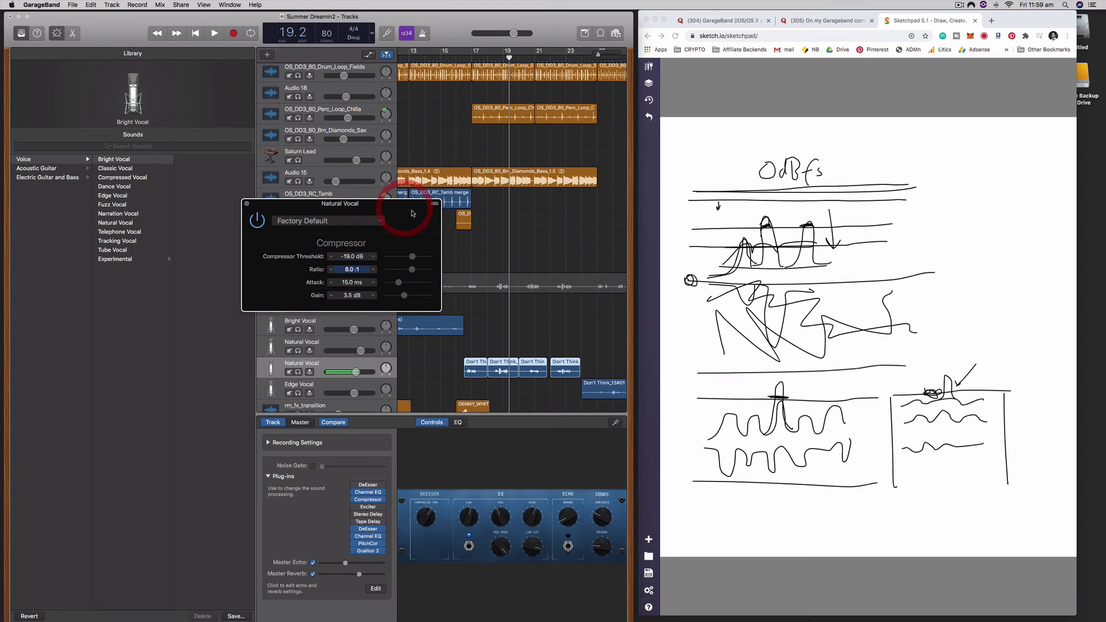
left_click_drag(412, 257, 471, 264)
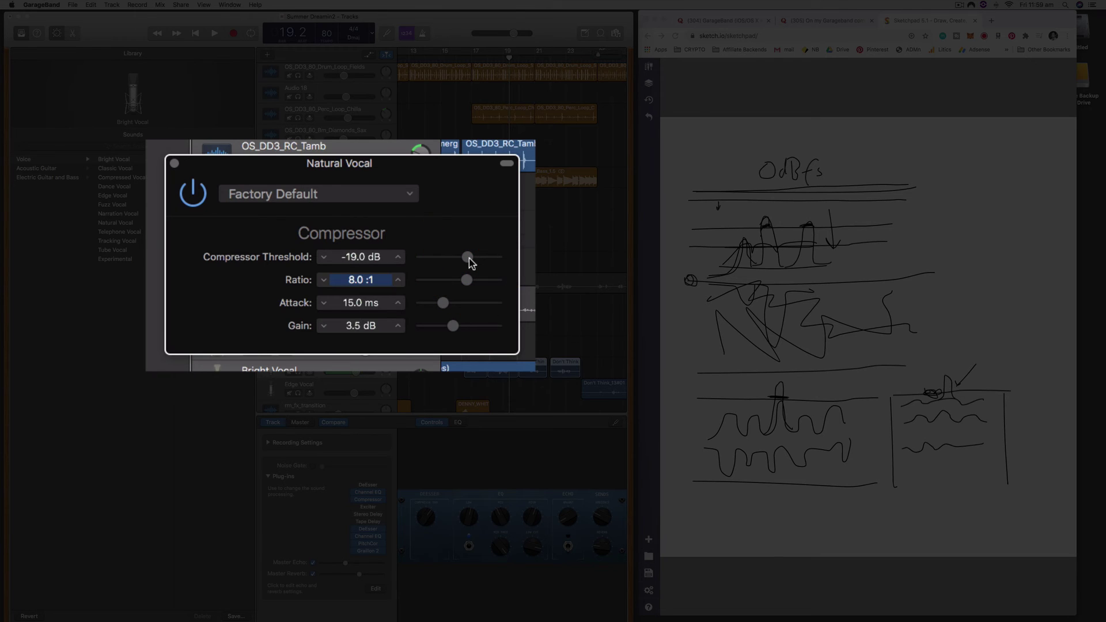
mouse_move(470, 262)
left_mouse_down()
mouse_move(460, 282)
mouse_move(442, 282)
mouse_move(471, 282)
left_mouse_up()
left_click_drag(471, 283, 444, 286)
Set the compressor gain to 3.5 dB and raise the Natural Vocal track volume slightly
mouse_move(453, 326)
left_mouse_down()
mouse_move(442, 327)
mouse_move(457, 326)
left_mouse_up()
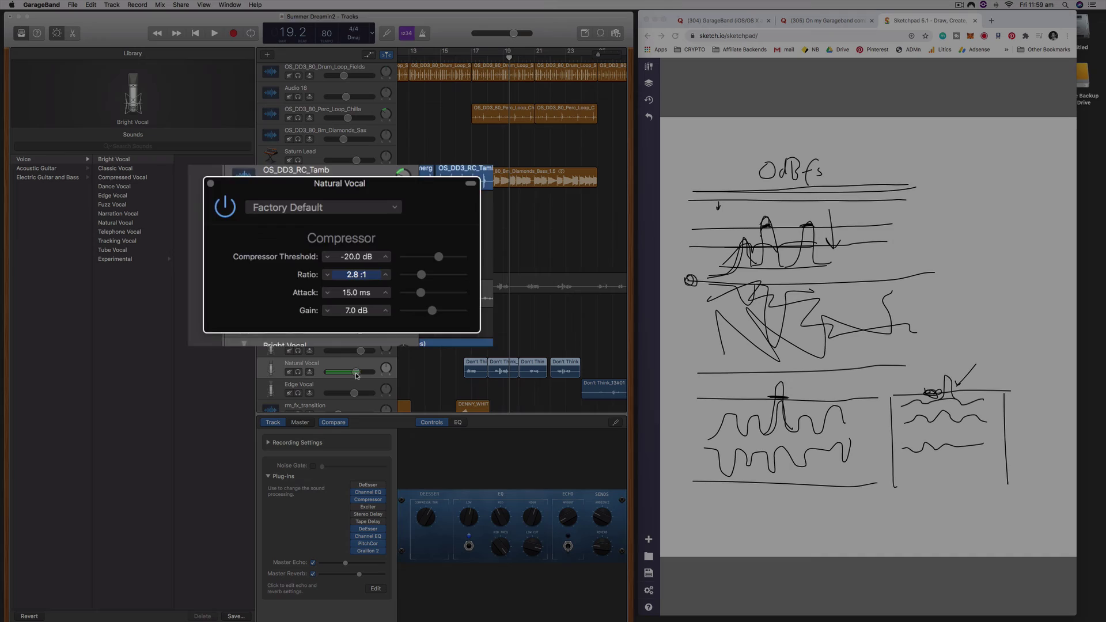
left_click_drag(356, 373, 362, 372)
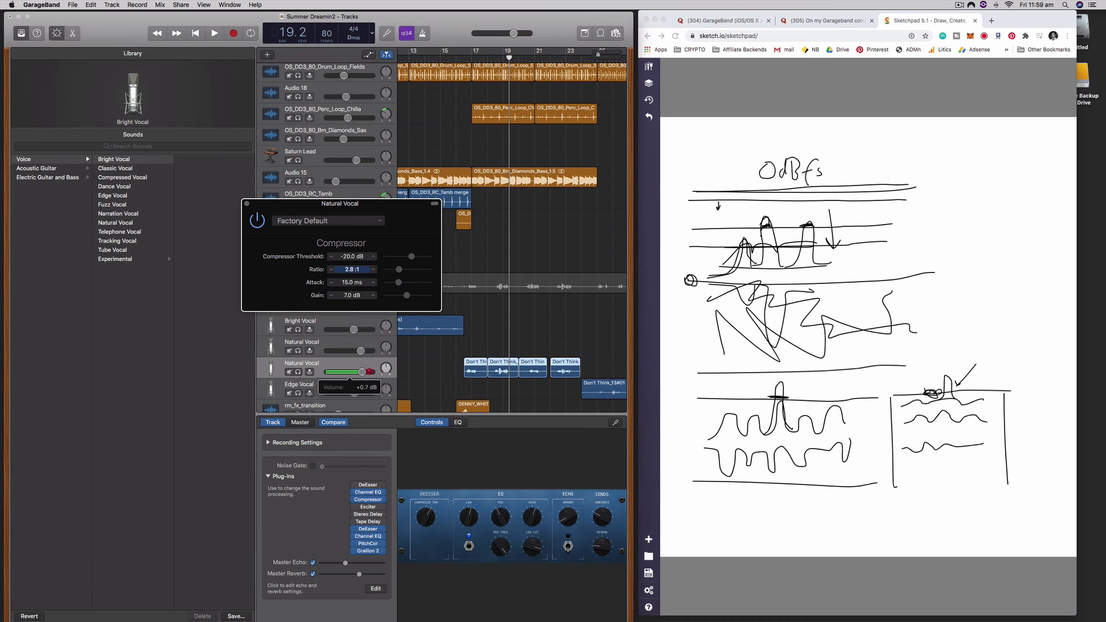
left_click(368, 371)
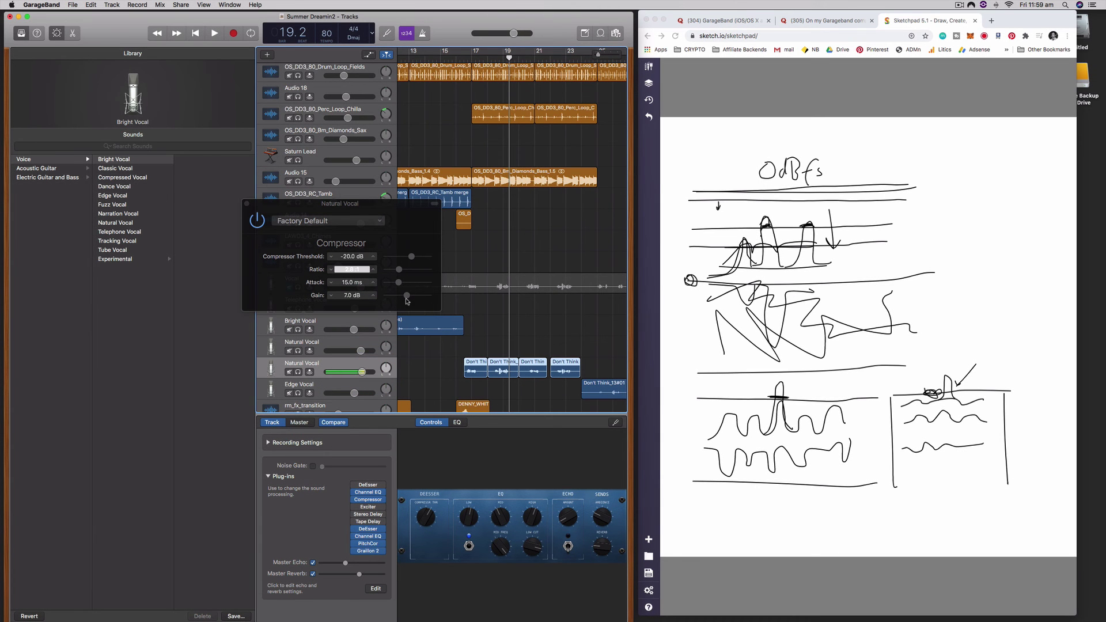
mouse_move(407, 298)
left_mouse_down()
mouse_move(408, 308)
mouse_move(406, 298)
left_mouse_up()
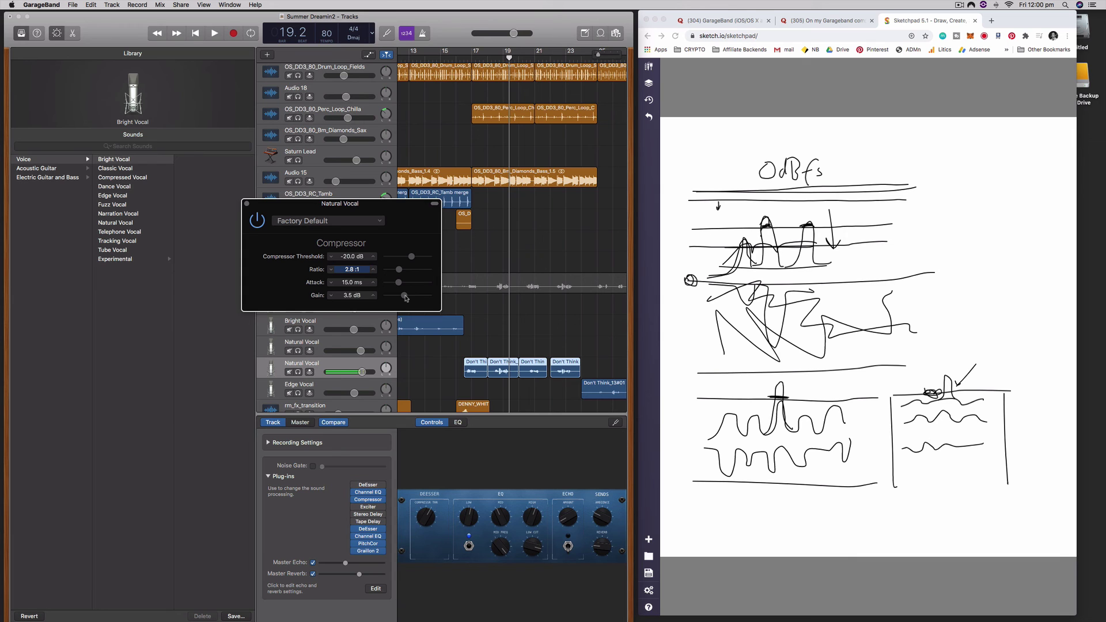
Switch to the Quora tab 'On my Garageband compressor…' from the Sketchpad tab
left_click(826, 21)
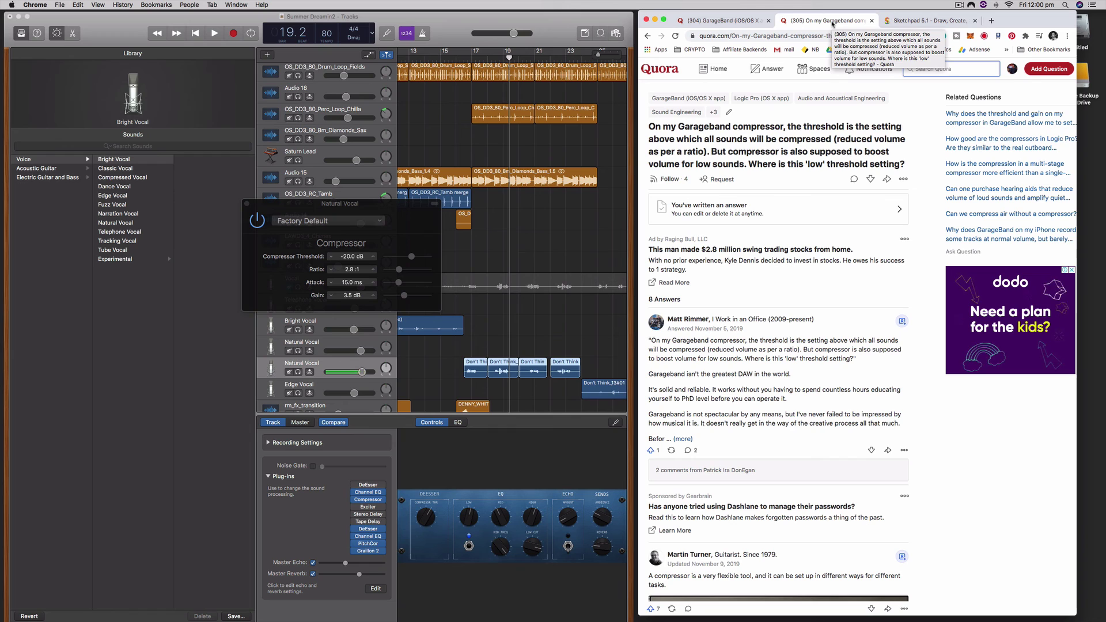